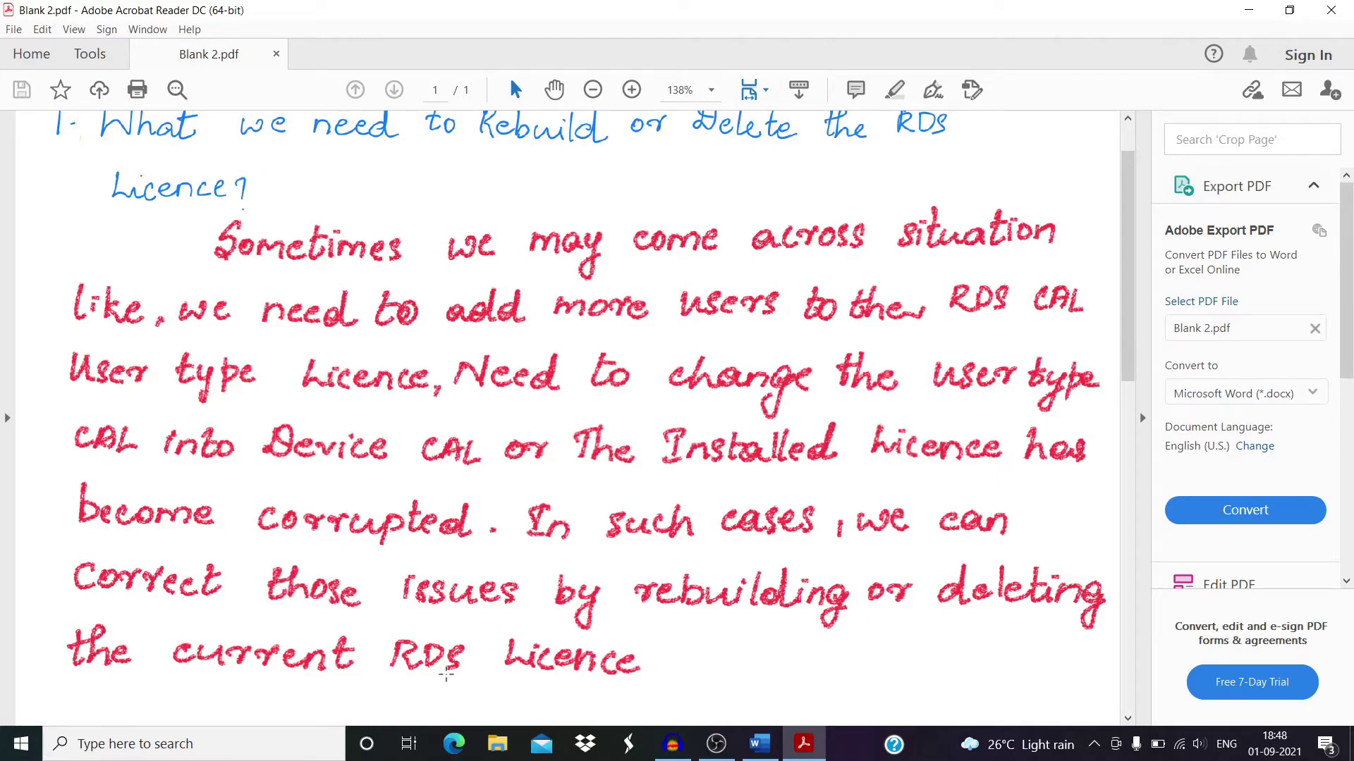
Step: Find and launch Remote Desktop Connection by searching 'remote'
click(299, 751)
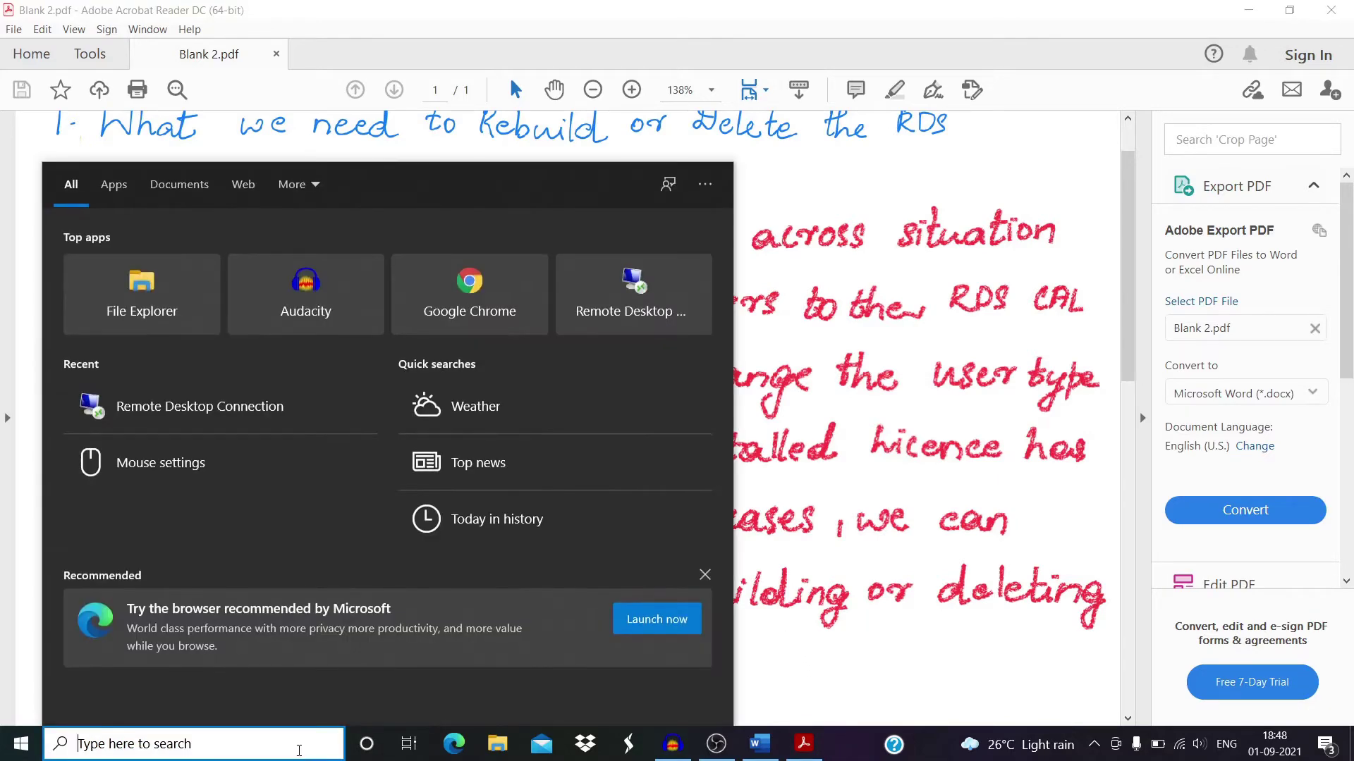
text(remote)
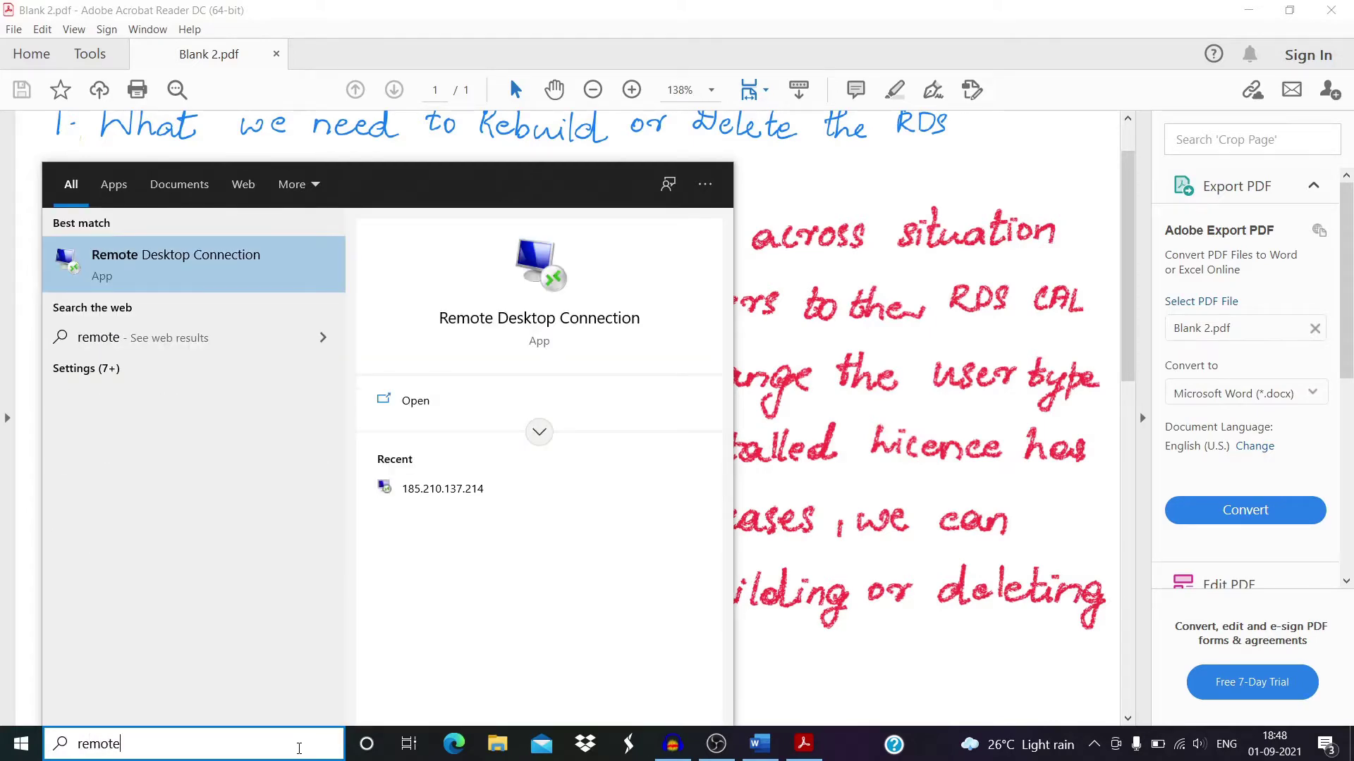
click(303, 262)
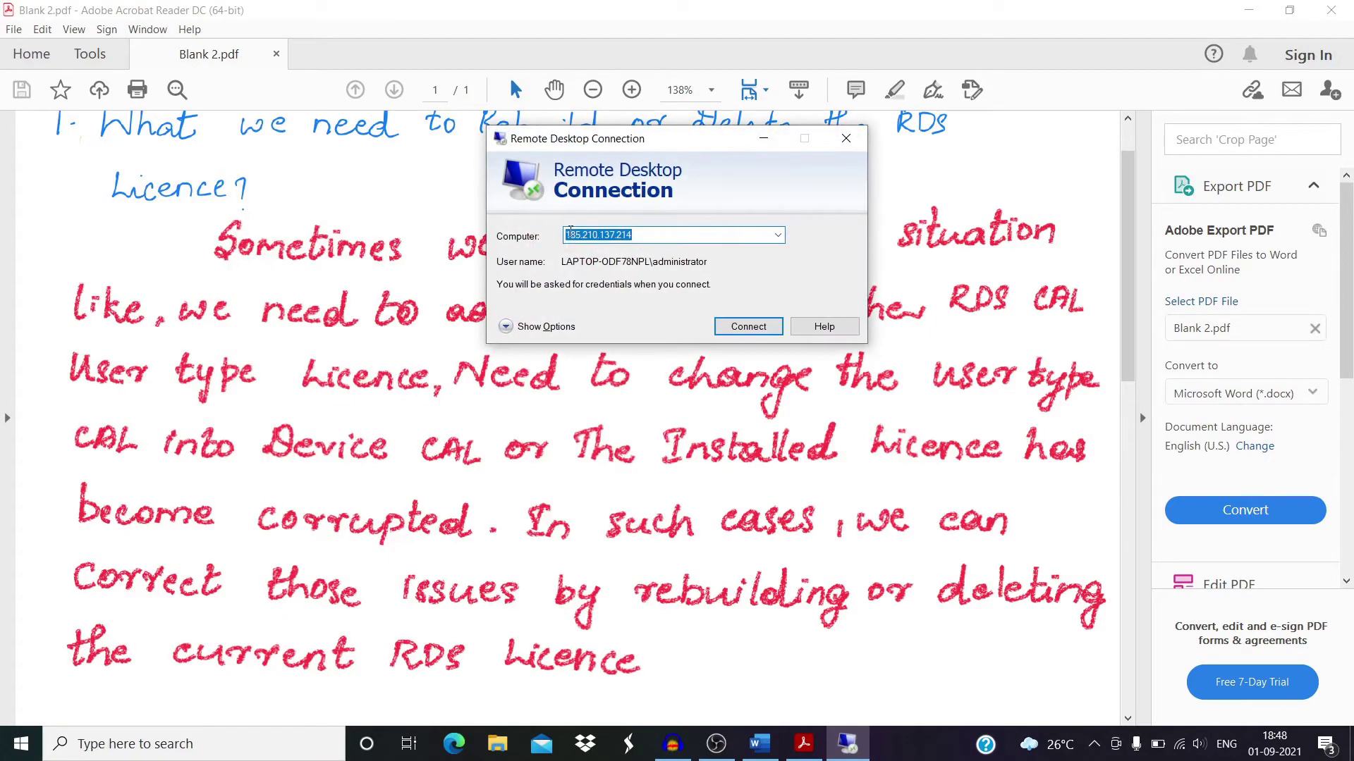
Step: Connect to 185.210.137.214 with the administrator password, accepting the certificate warning, and minimize Acrobat
click(730, 326)
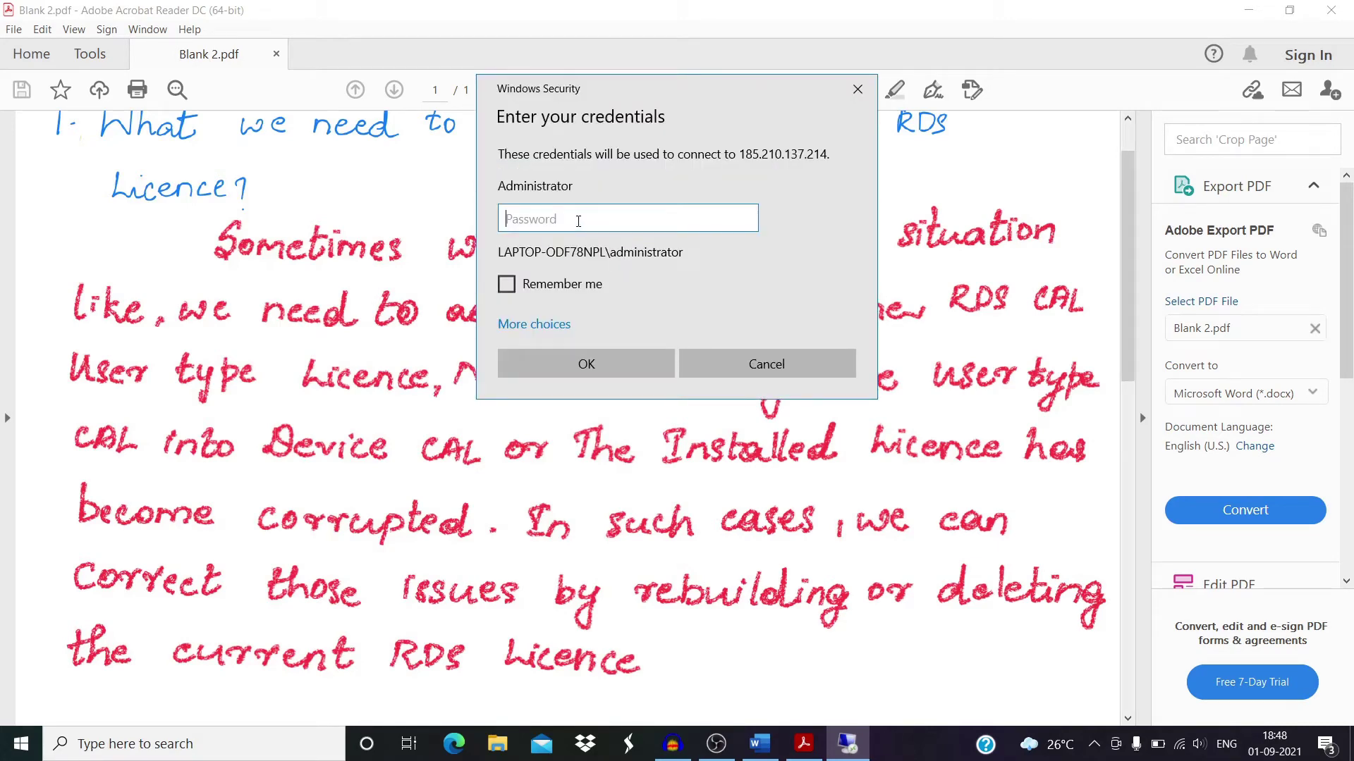
text(••••••••)
key(Return)
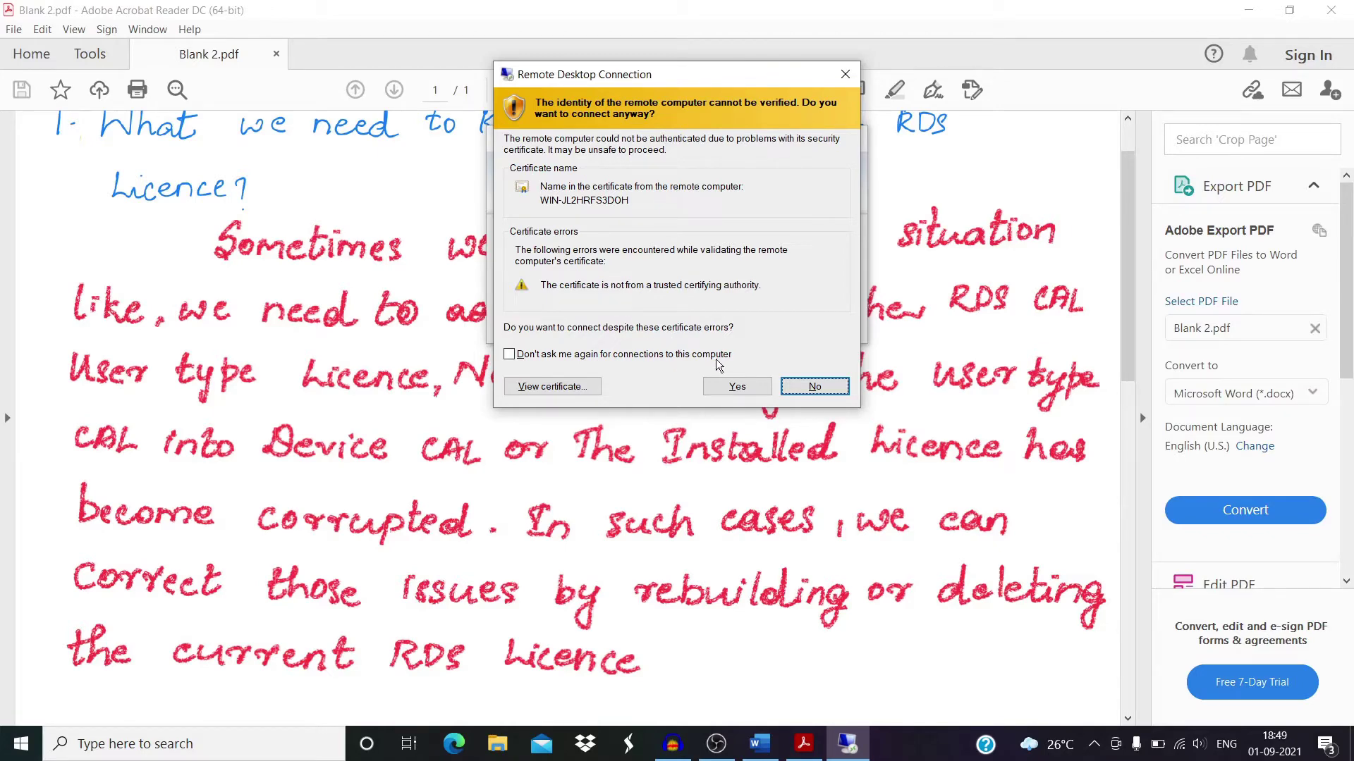
click(706, 385)
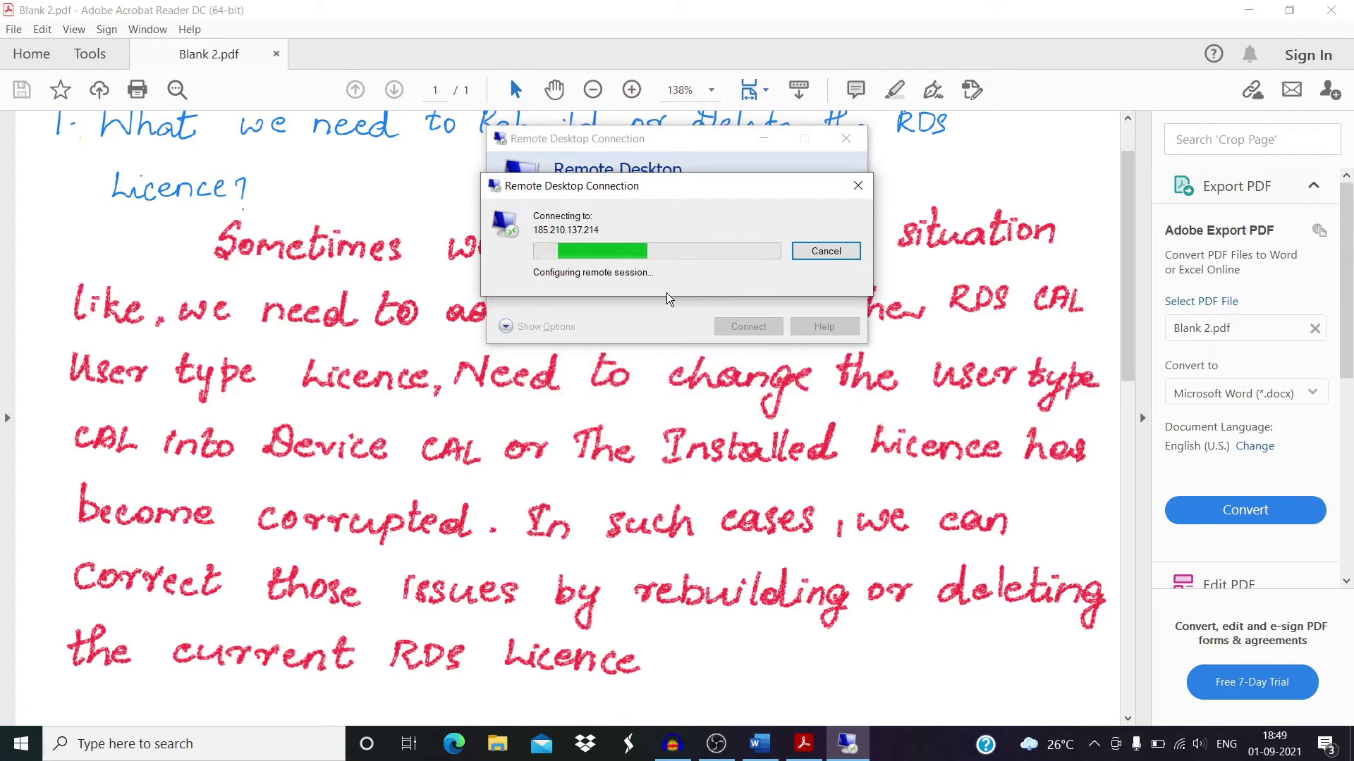
click(1248, 10)
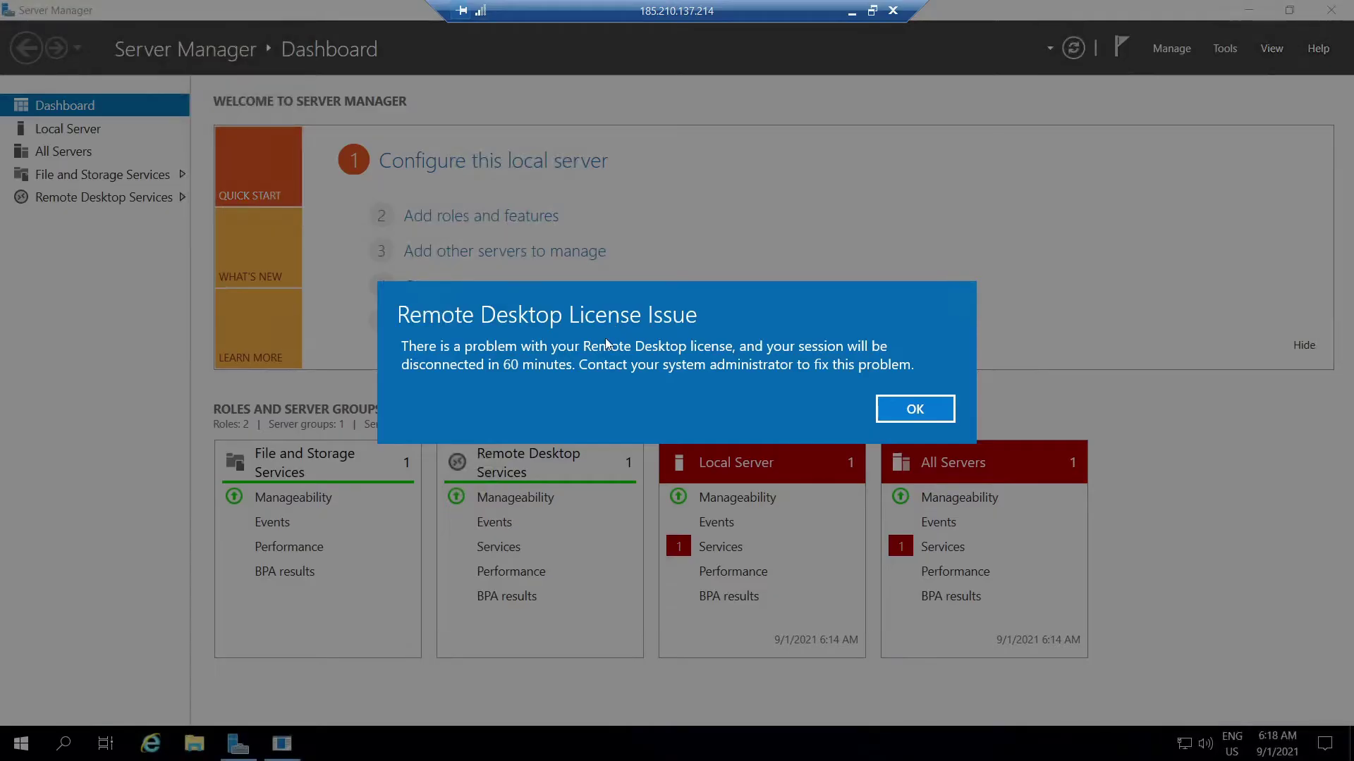
Step: Dismiss the licence warning and open the Remote Desktop Services Servers list showing WIN-JL2HRFS3DOH
click(908, 411)
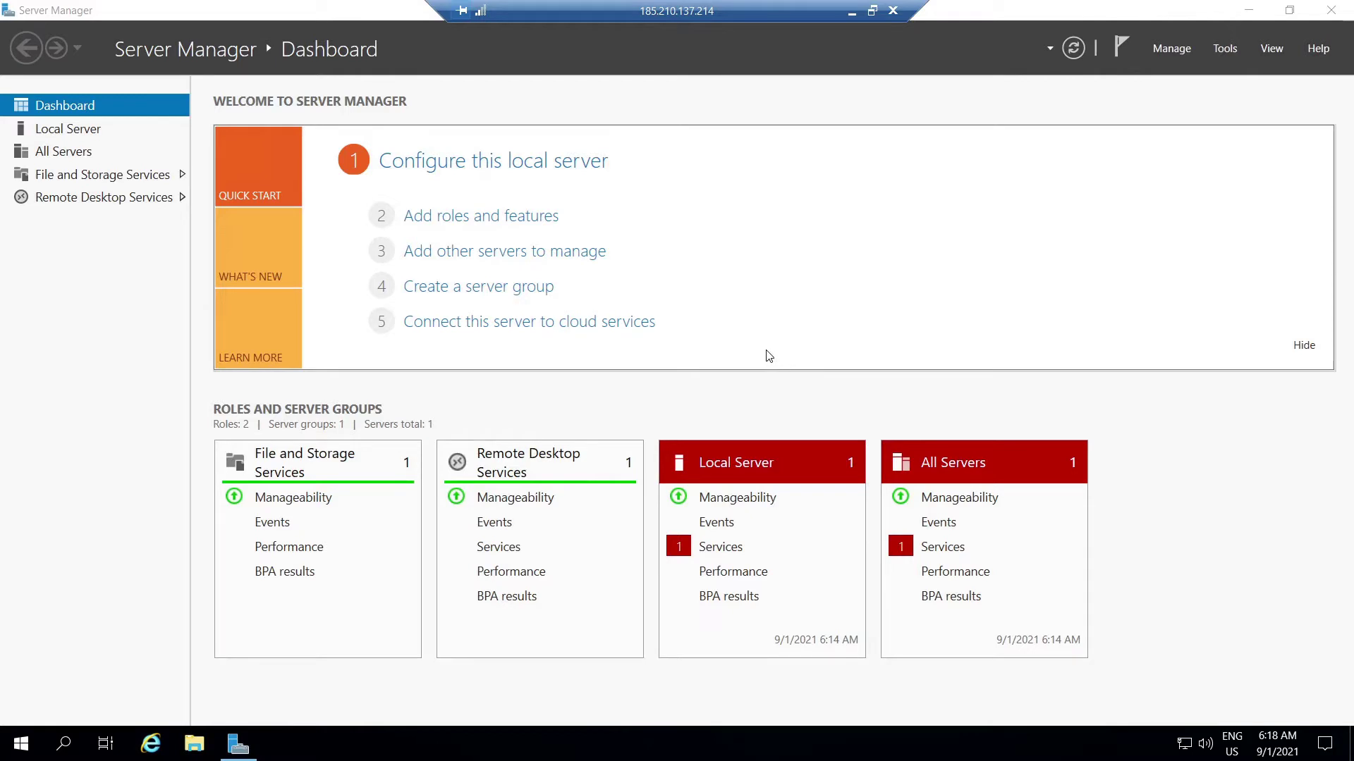
click(99, 203)
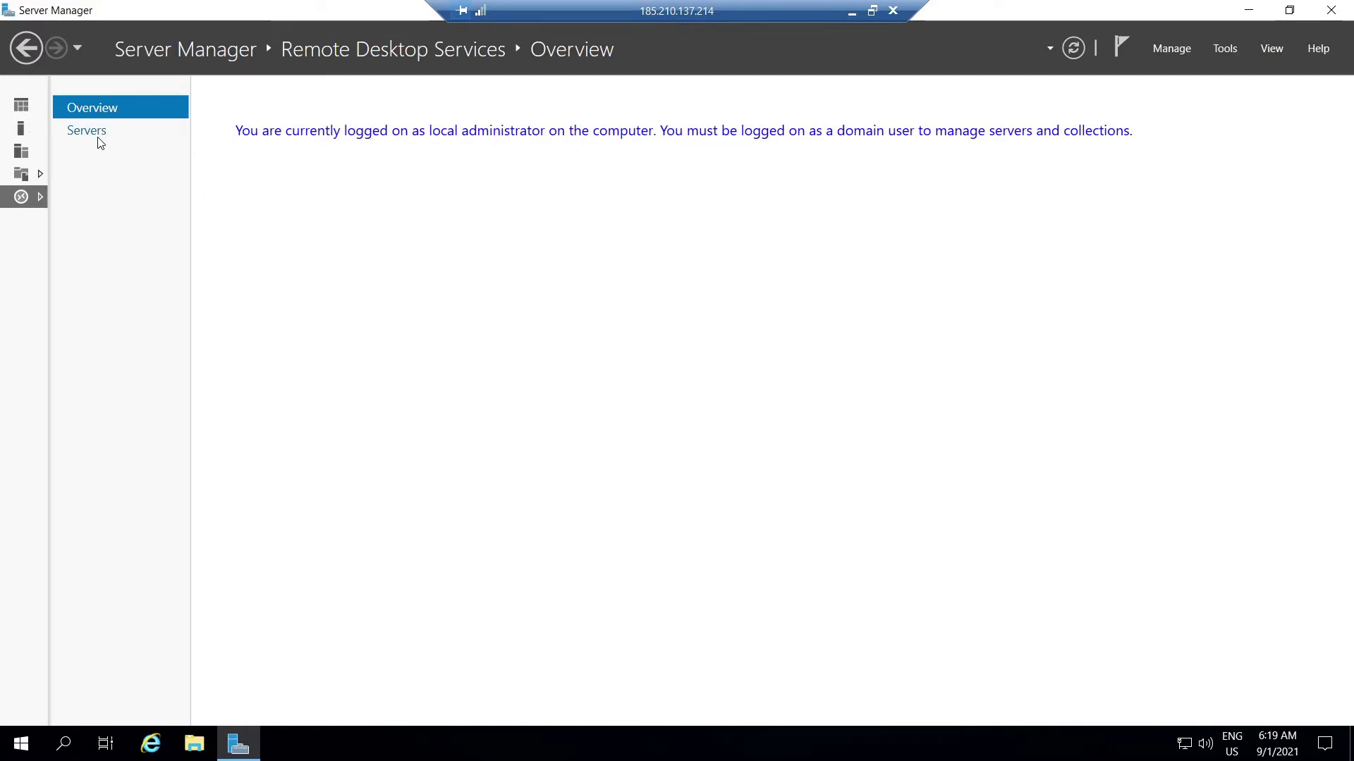
click(26, 49)
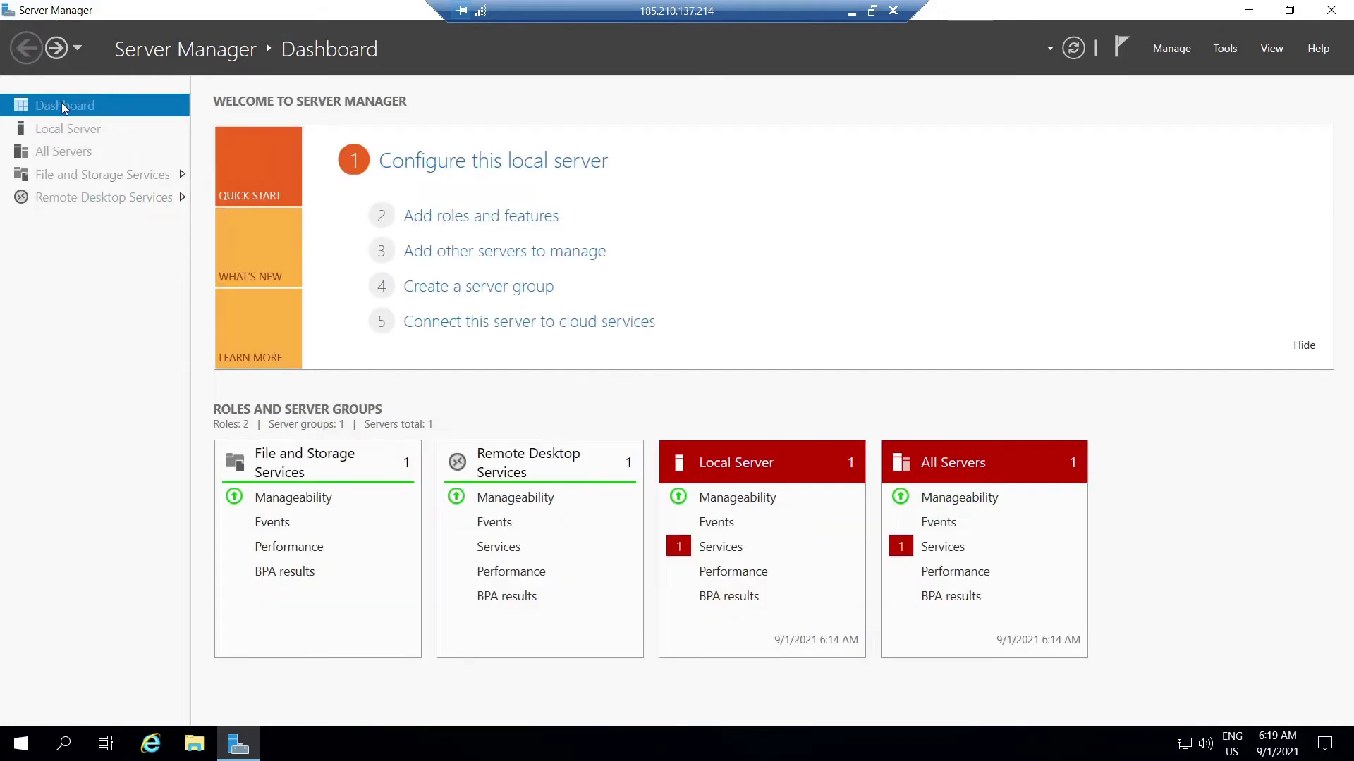
click(83, 201)
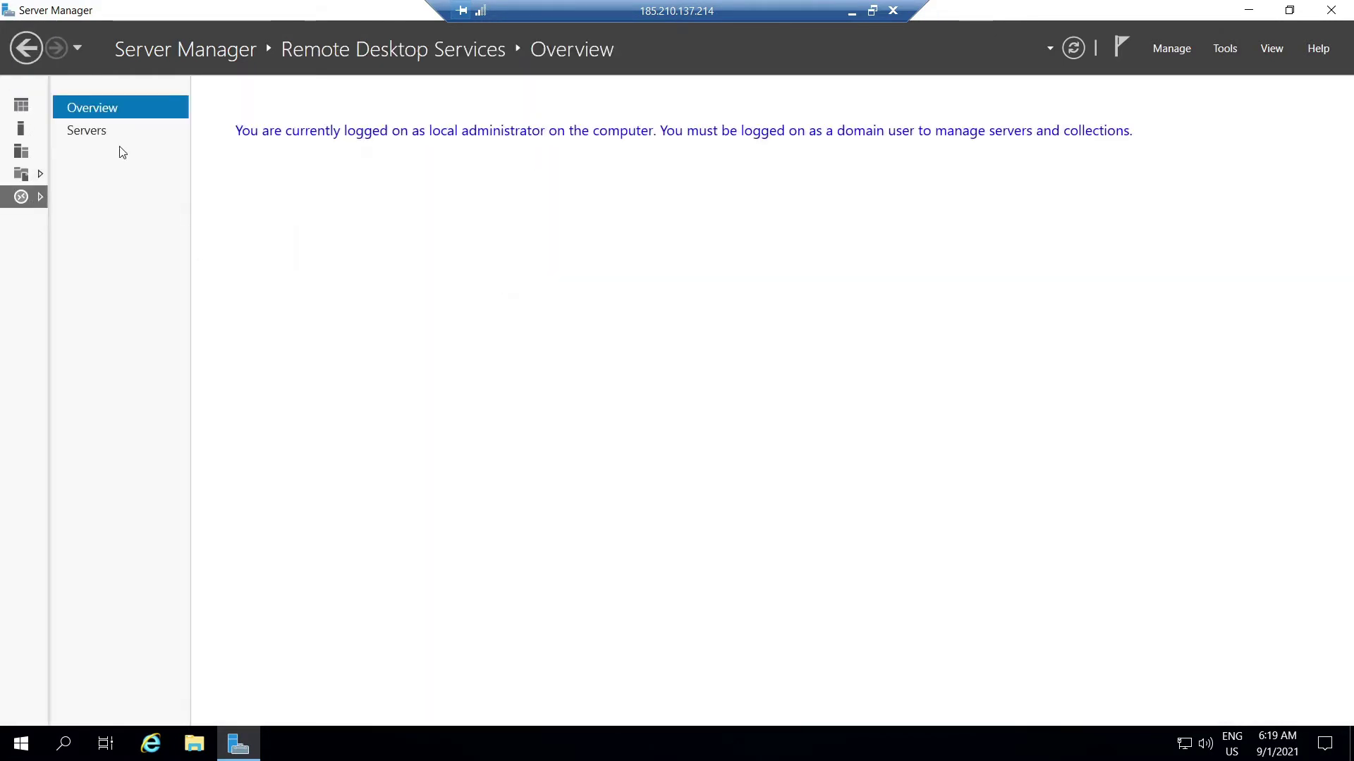
click(98, 138)
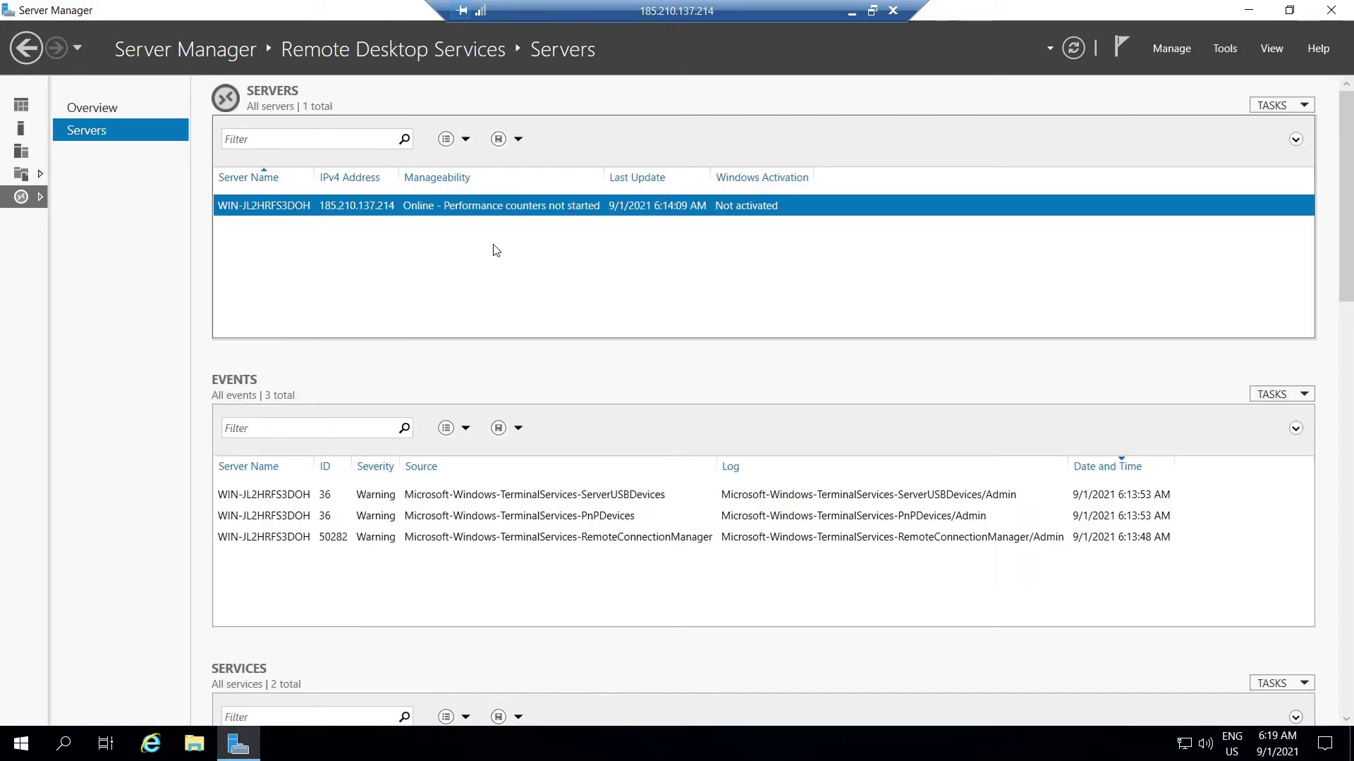
Step: Open RD Licensing Manager for WIN-JL2HRFS3DOH and expand All servers and the server node
right_click(380, 213)
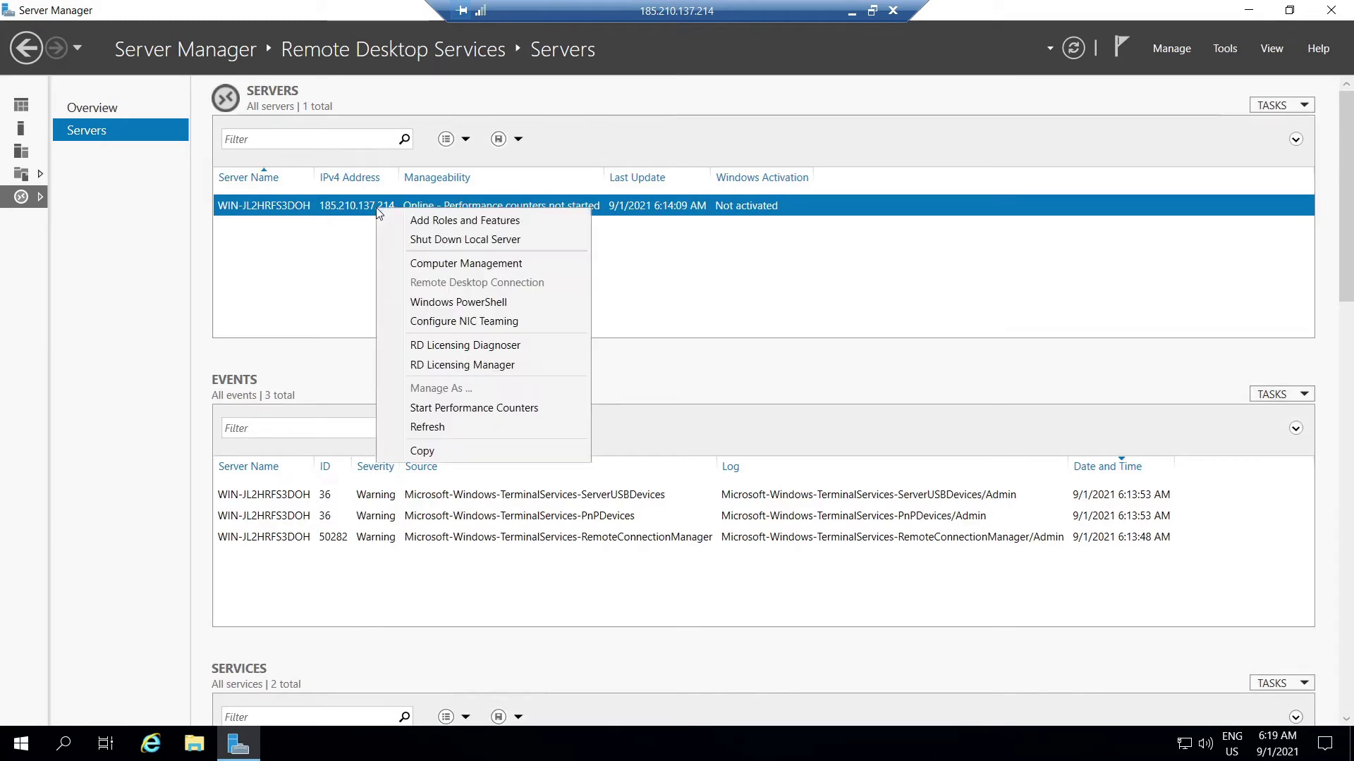
click(447, 365)
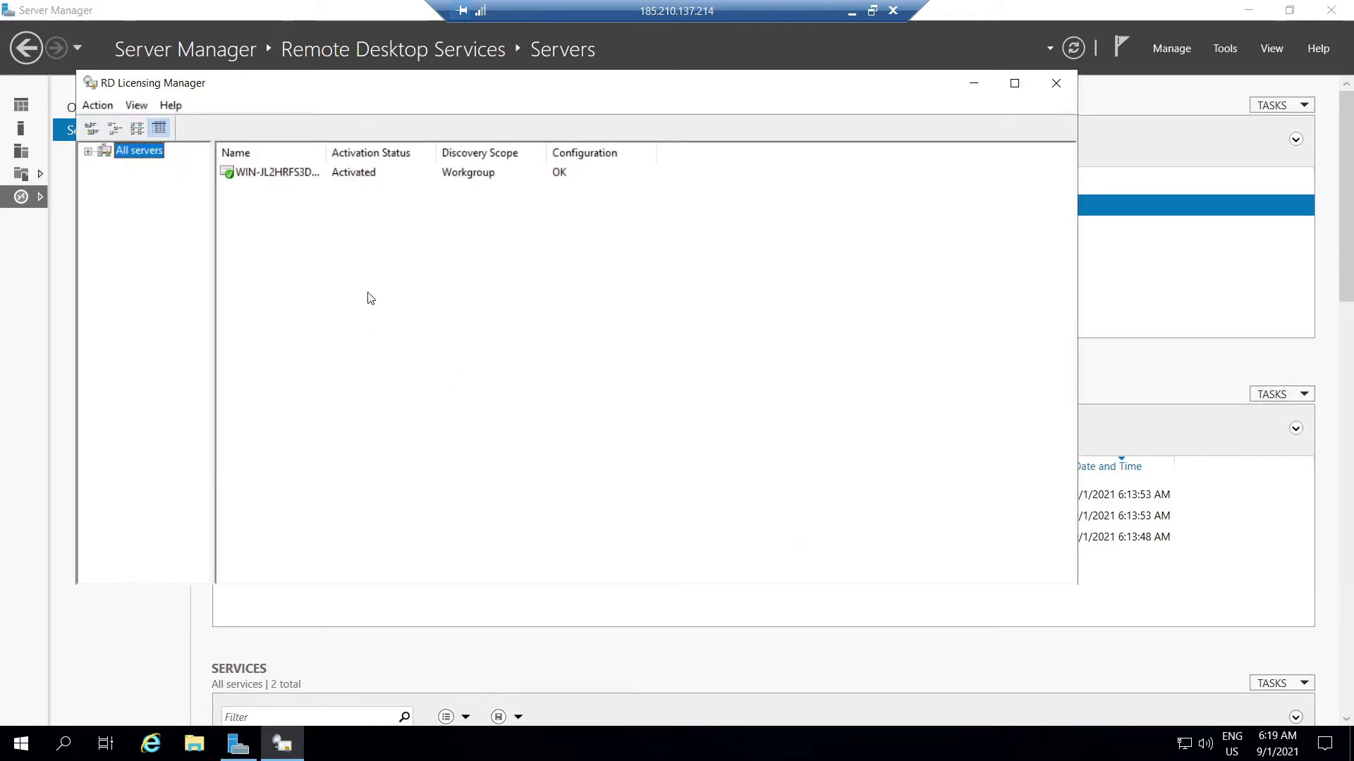
click(88, 153)
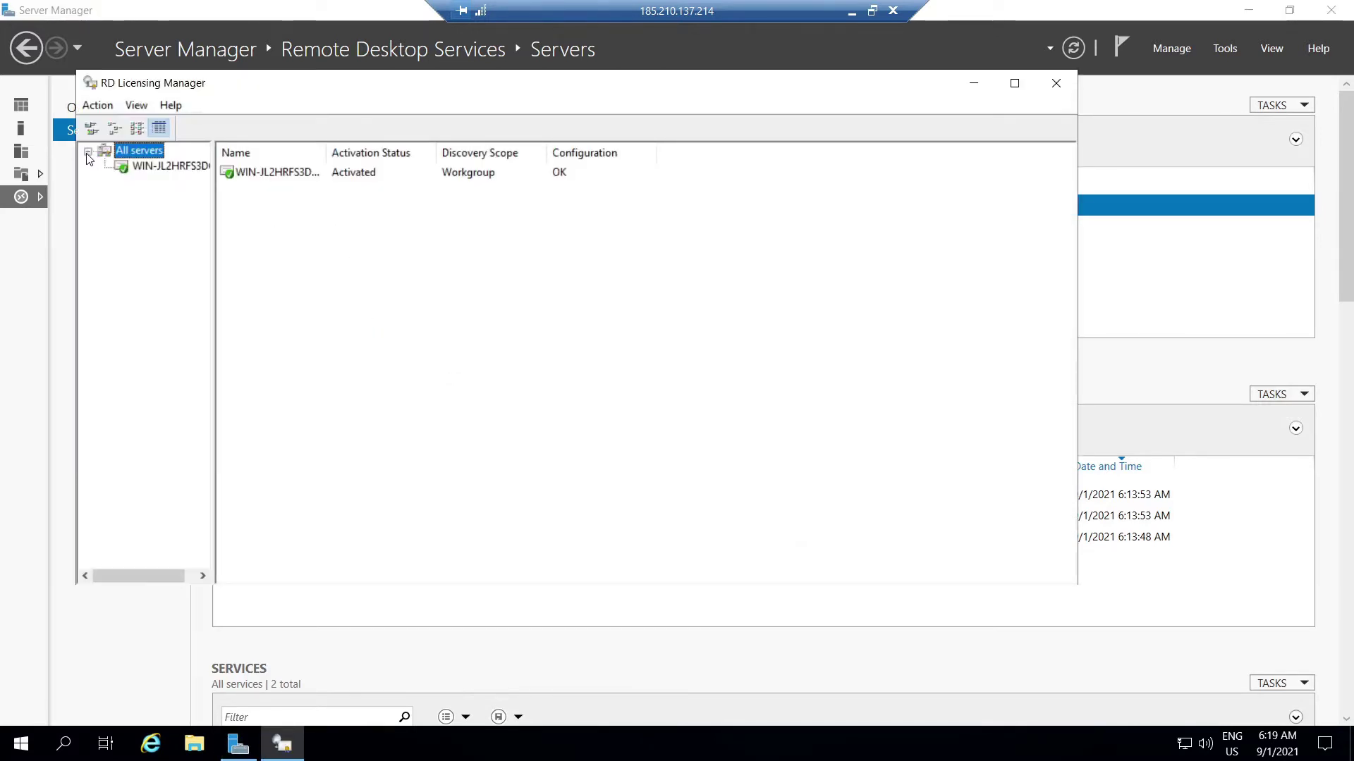
click(132, 170)
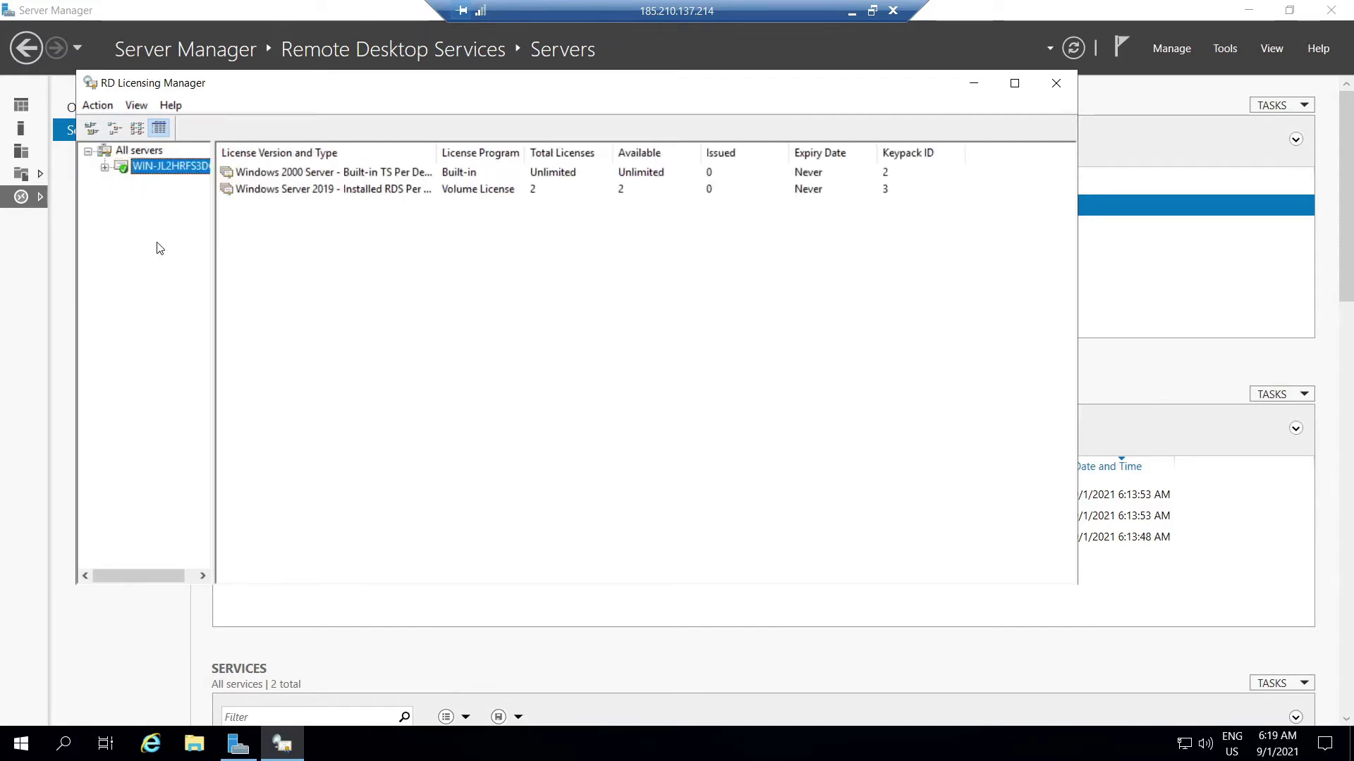
click(104, 168)
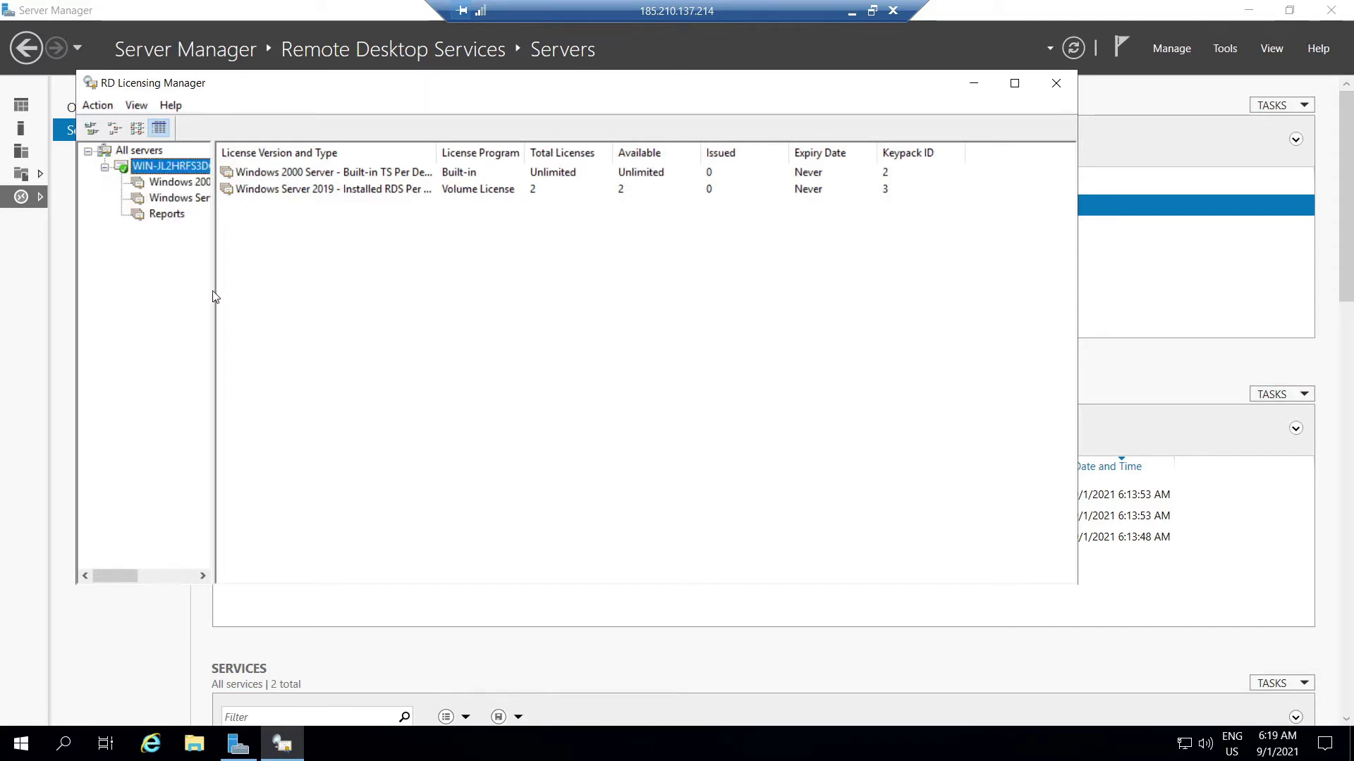
drag(215, 290, 233, 290)
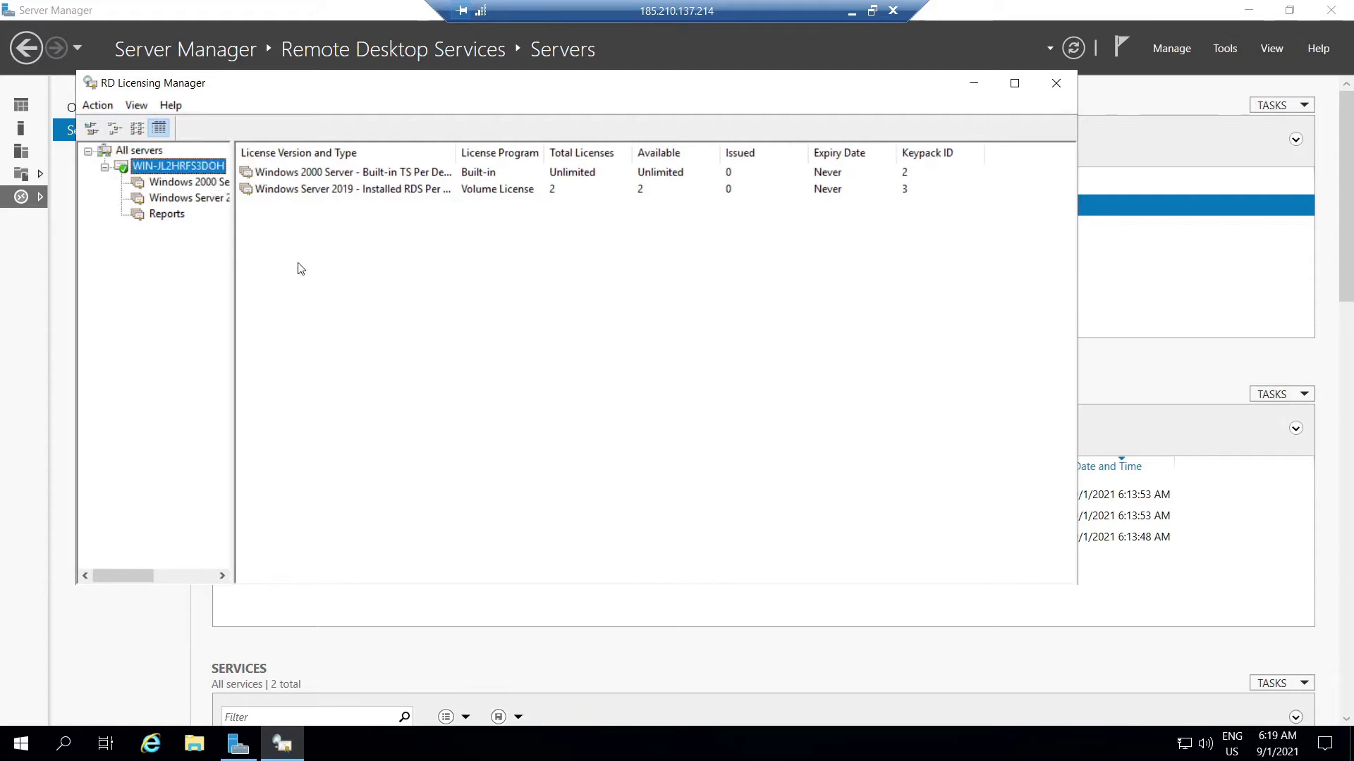
Step: Select the Windows Server 2019 pack and widen the License Version and Type column
click(361, 184)
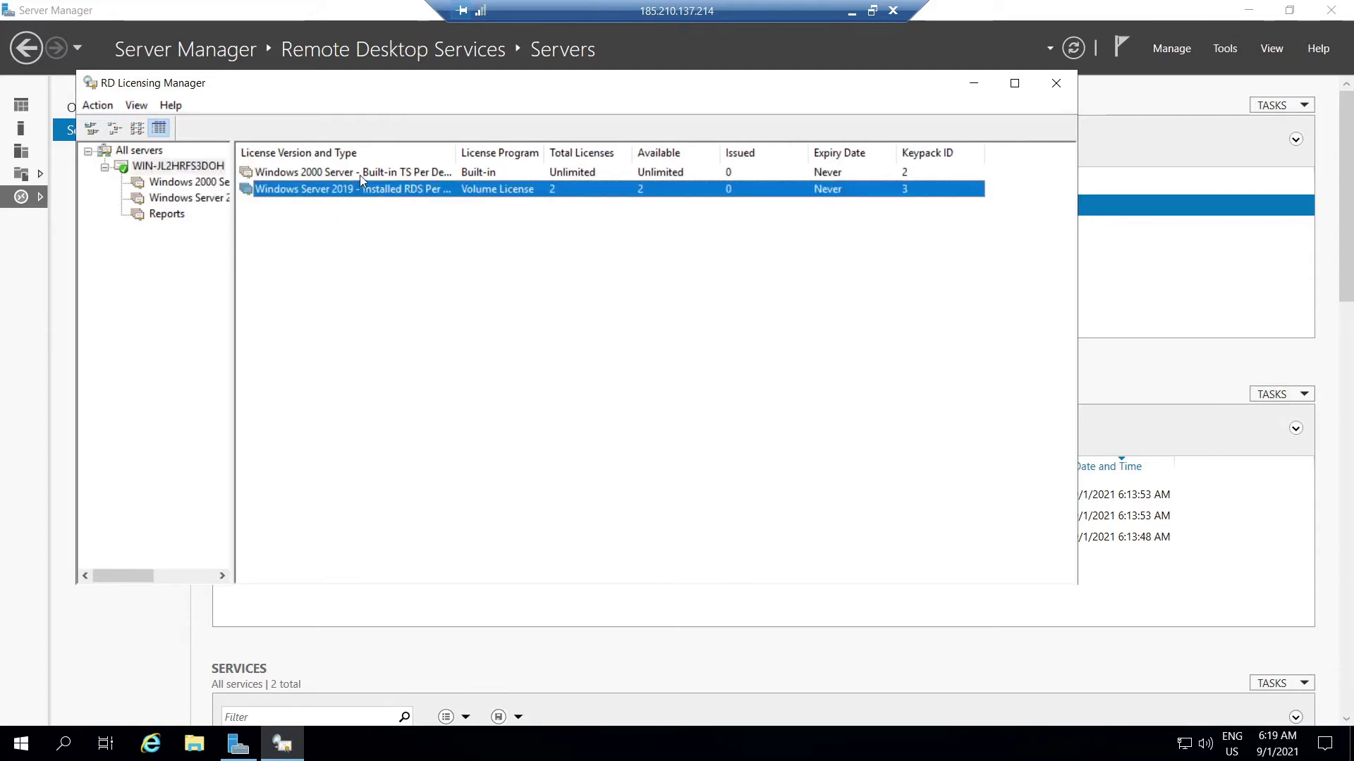
click(359, 173)
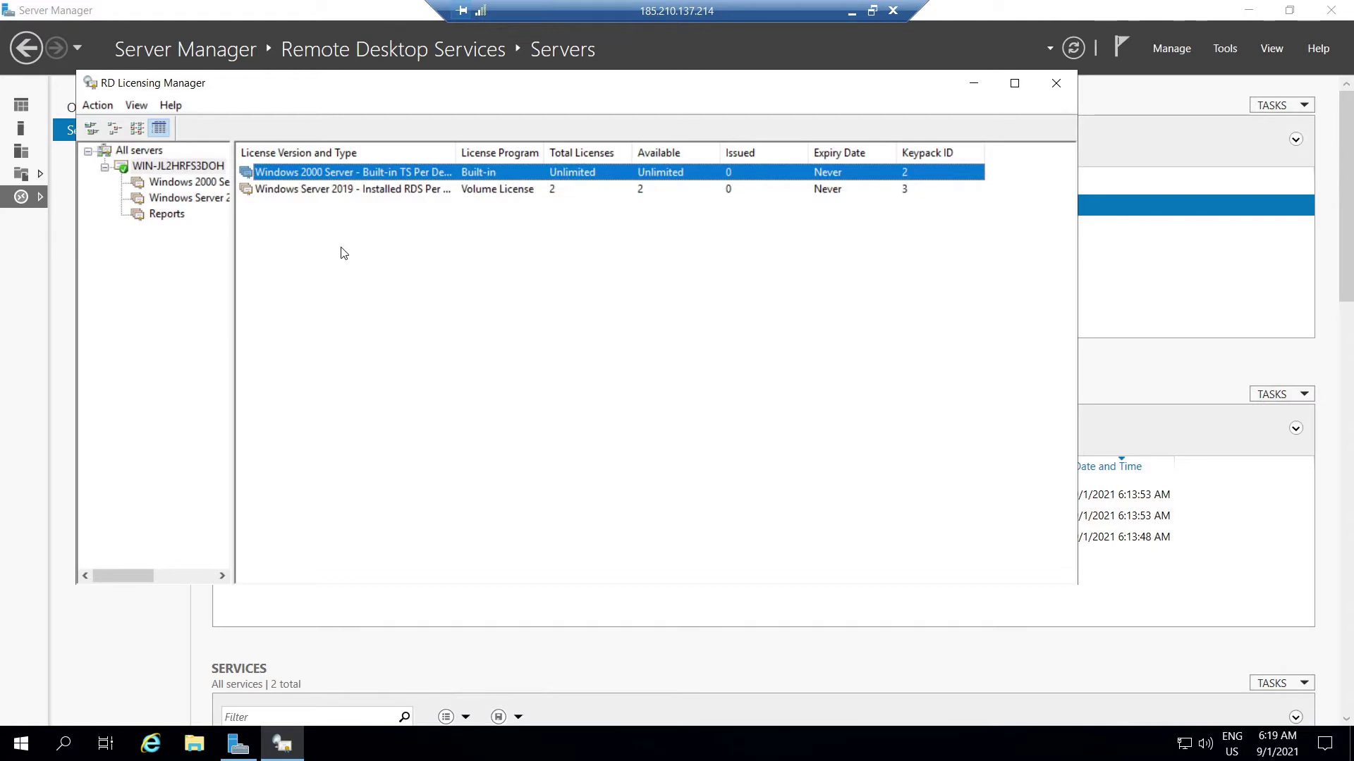
click(358, 191)
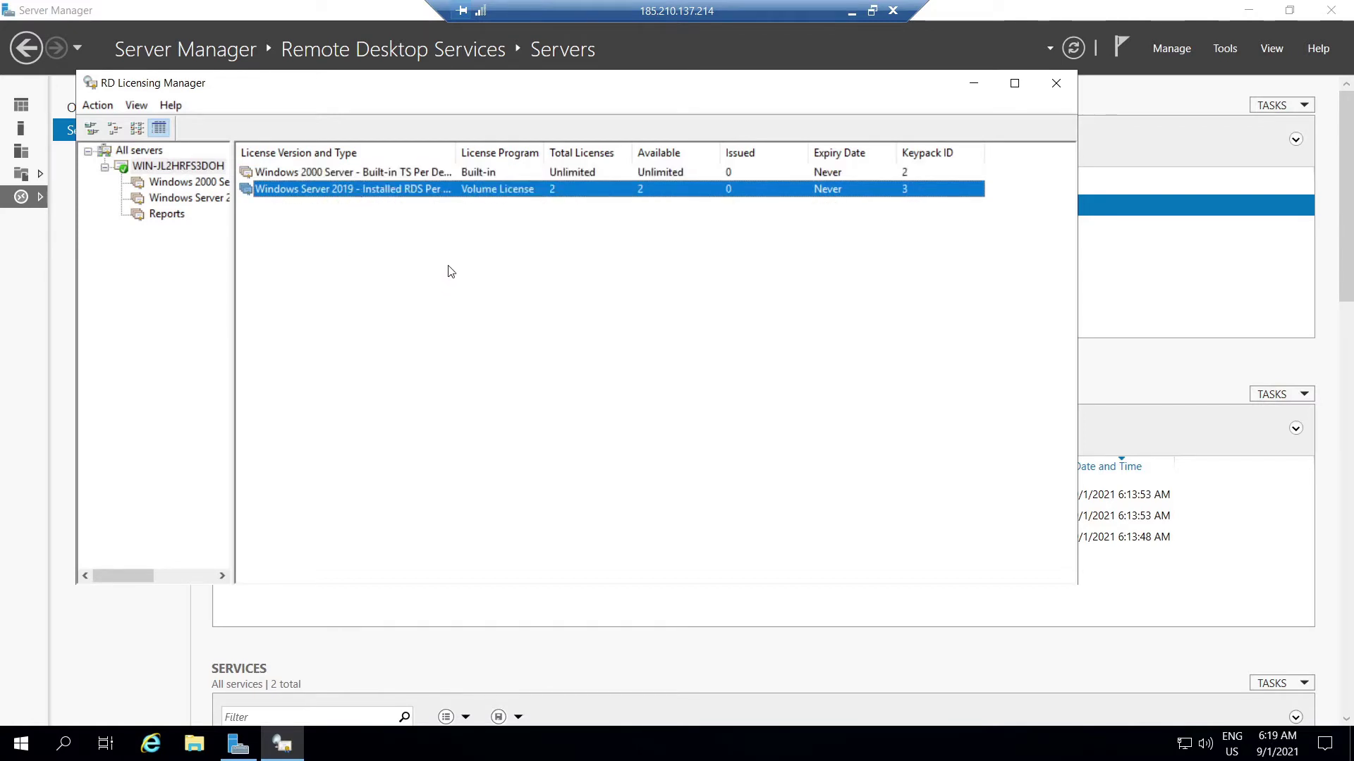
drag(457, 155, 473, 157)
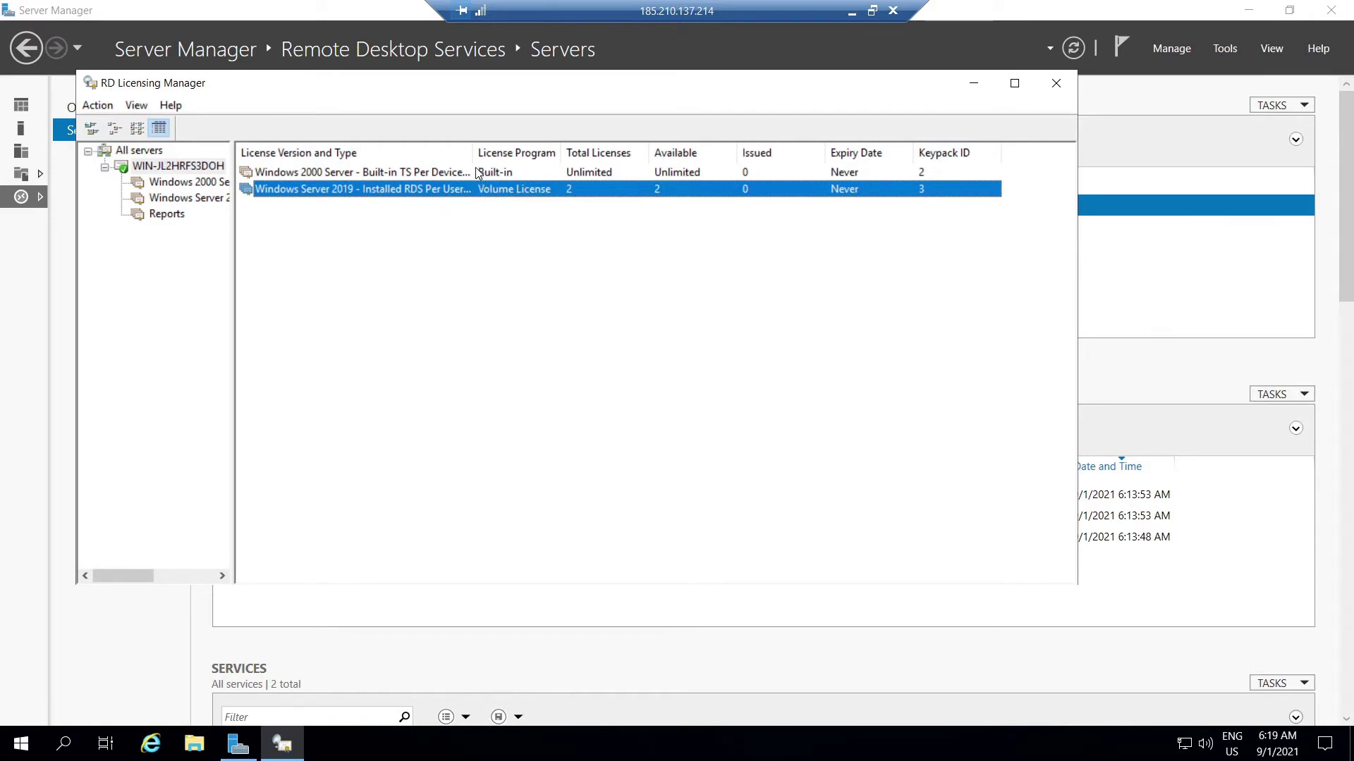
drag(476, 160, 492, 159)
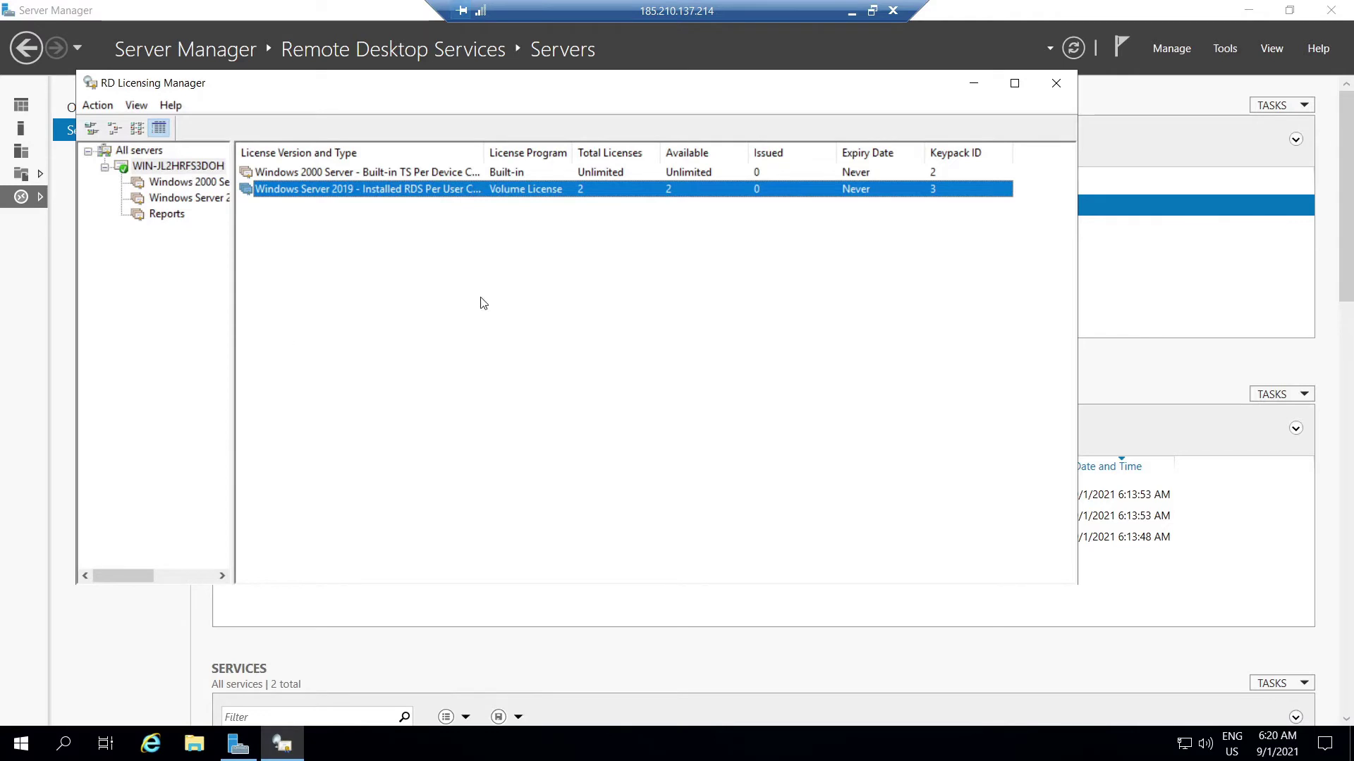
Step: Start the Manage Licenses wizard on the license server and pass its welcome page
right_click(182, 169)
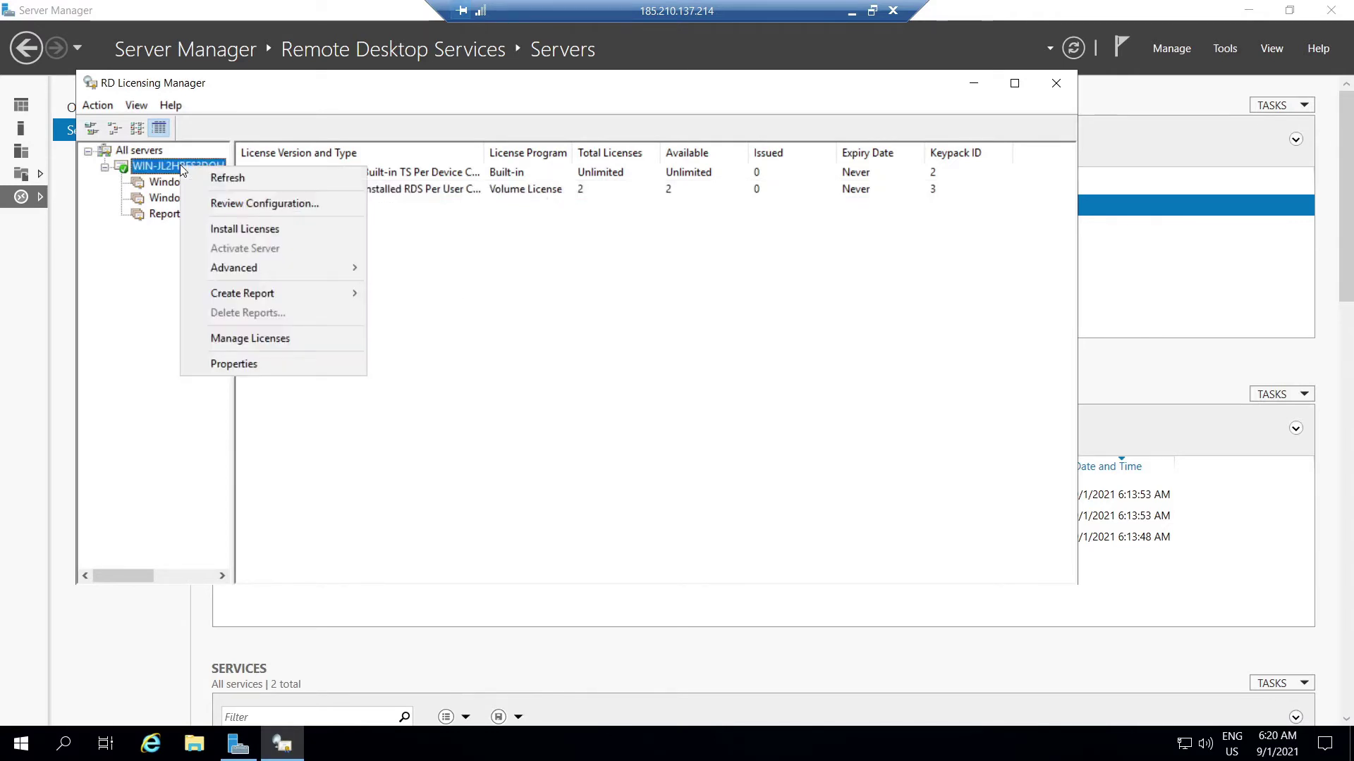
click(168, 170)
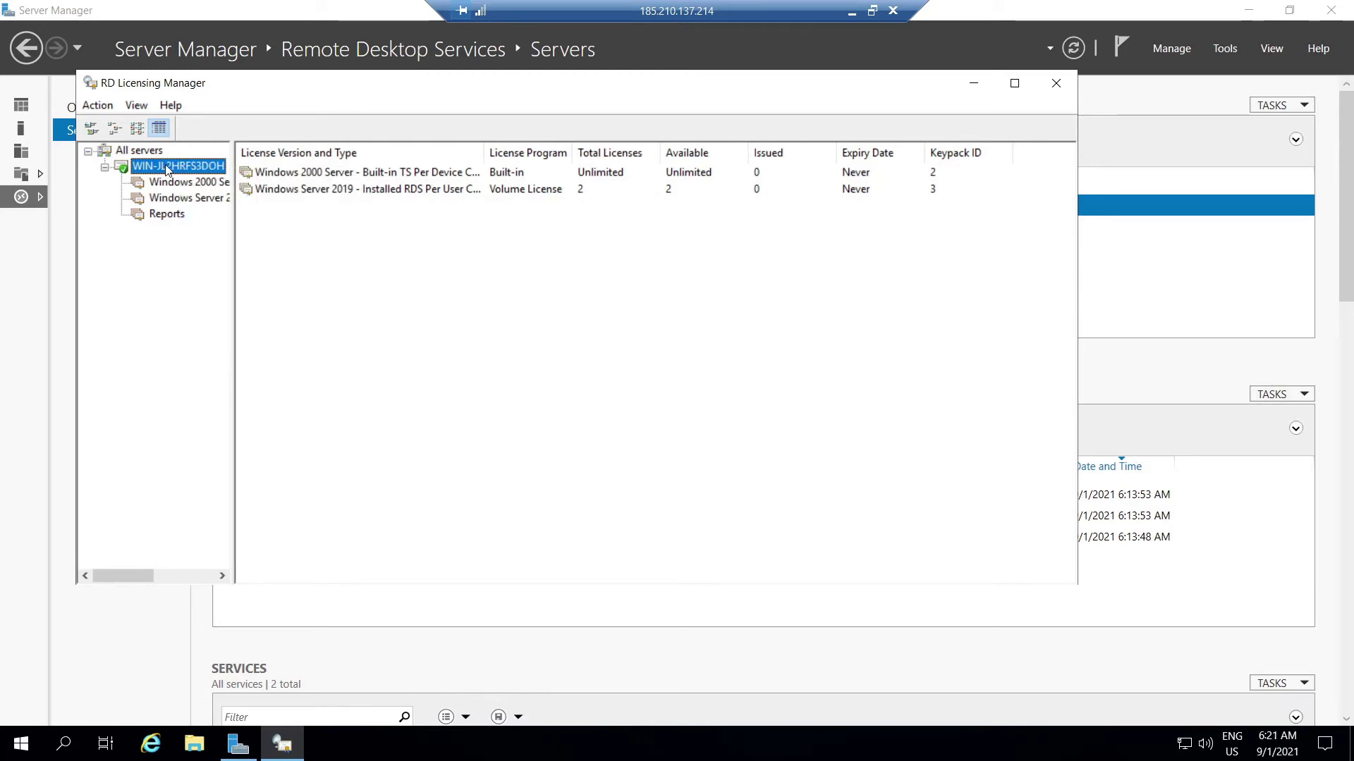
right_click(173, 168)
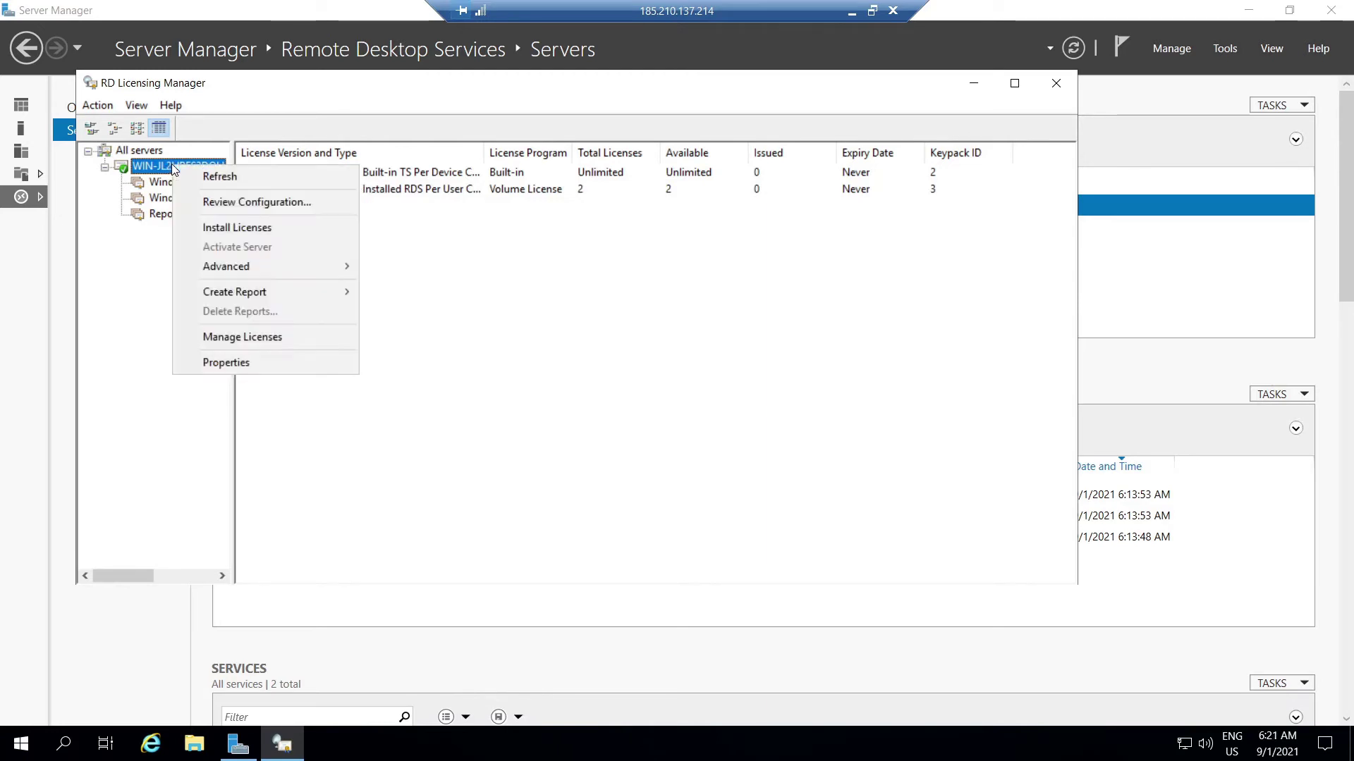
mouse_move(226, 273)
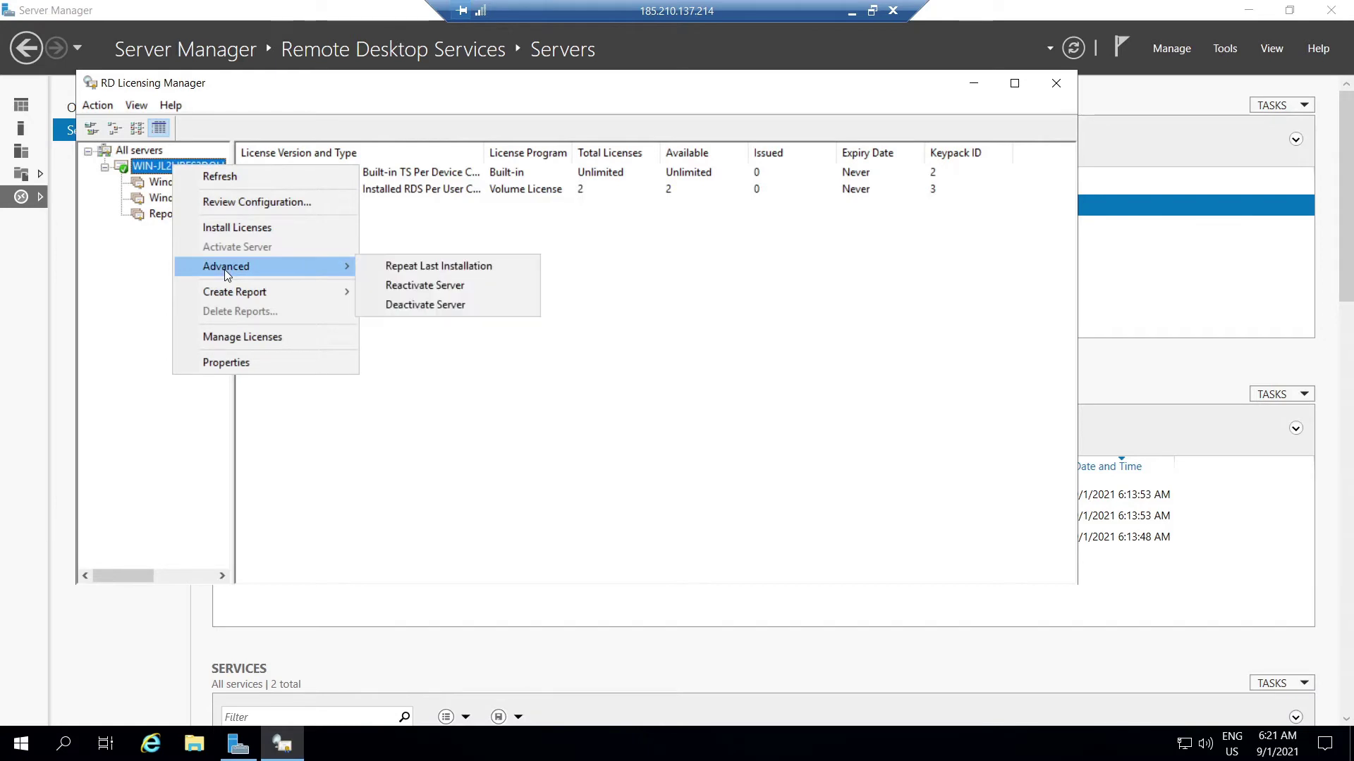
click(249, 340)
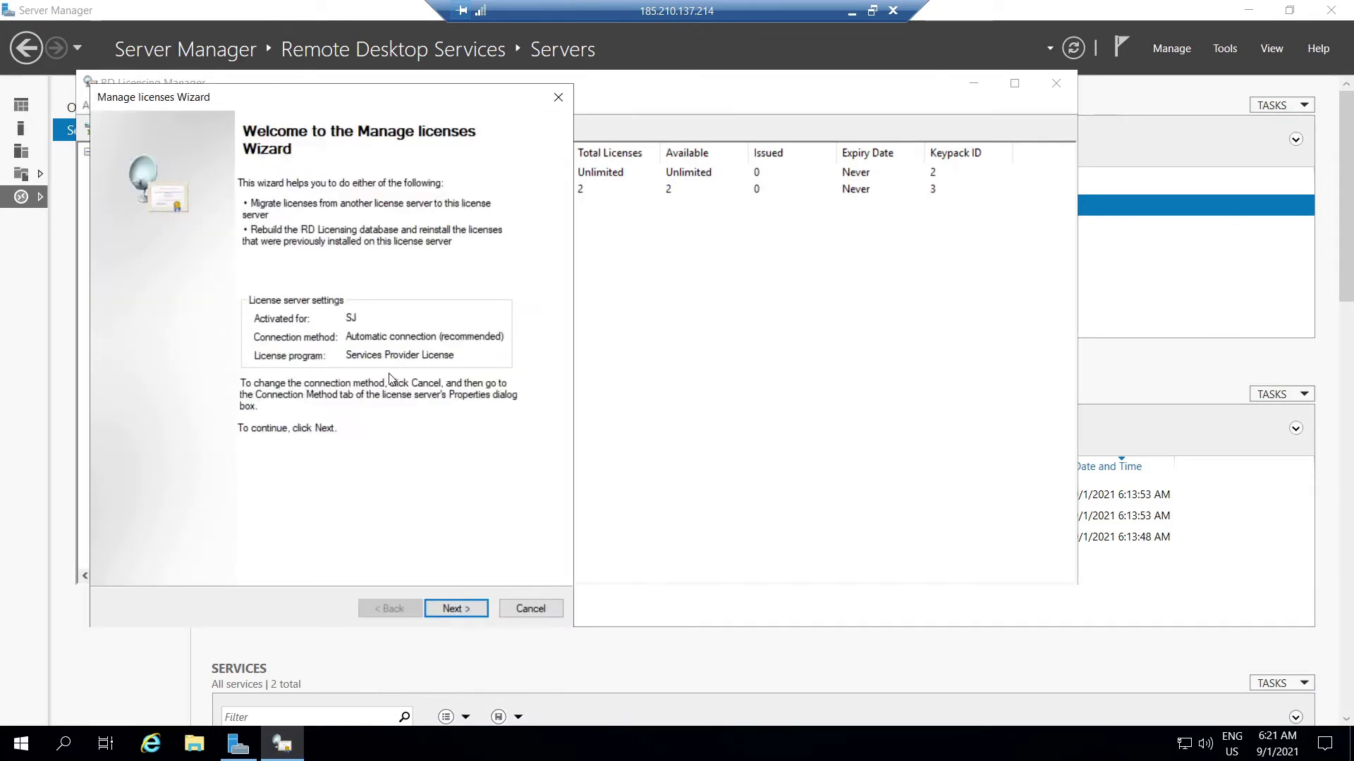
click(463, 609)
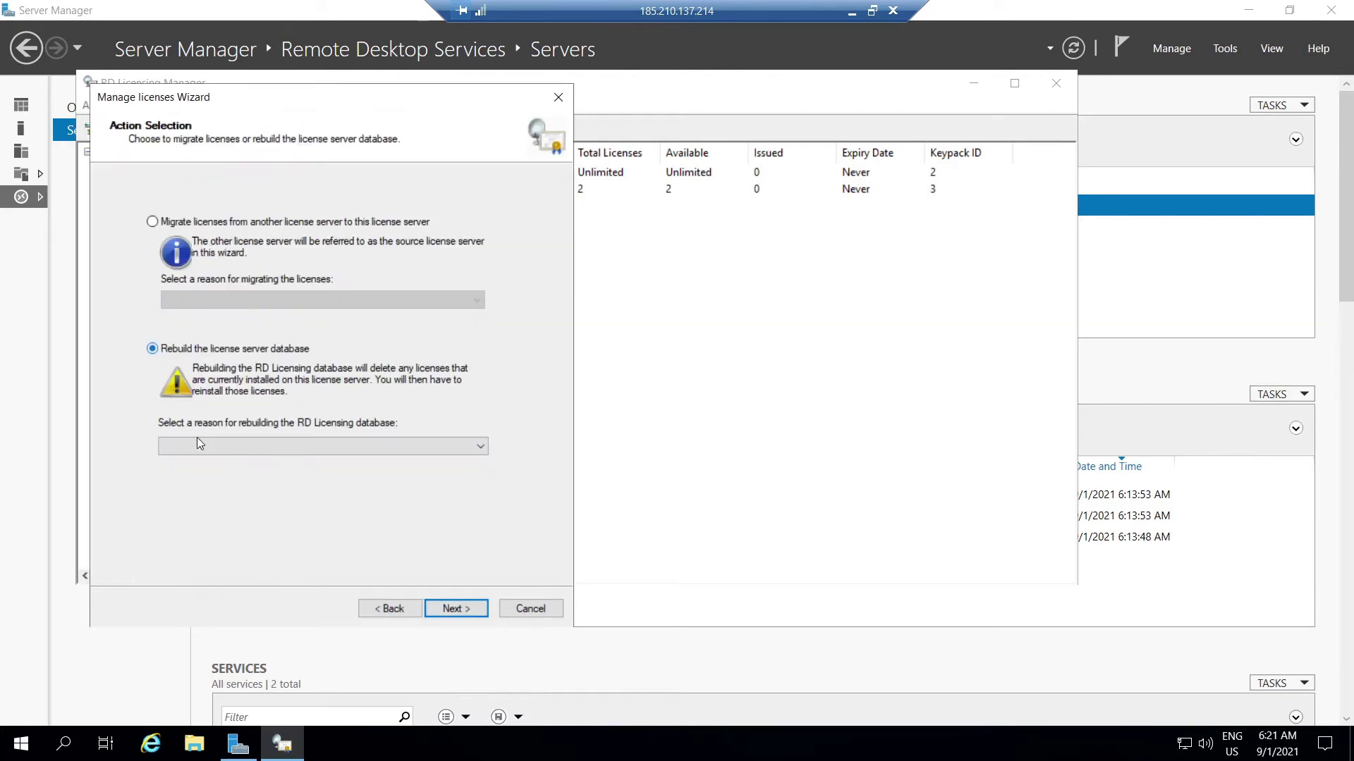
Step: Choose 'certificate has become corrupted' as the reason for rebuilding the database
click(321, 447)
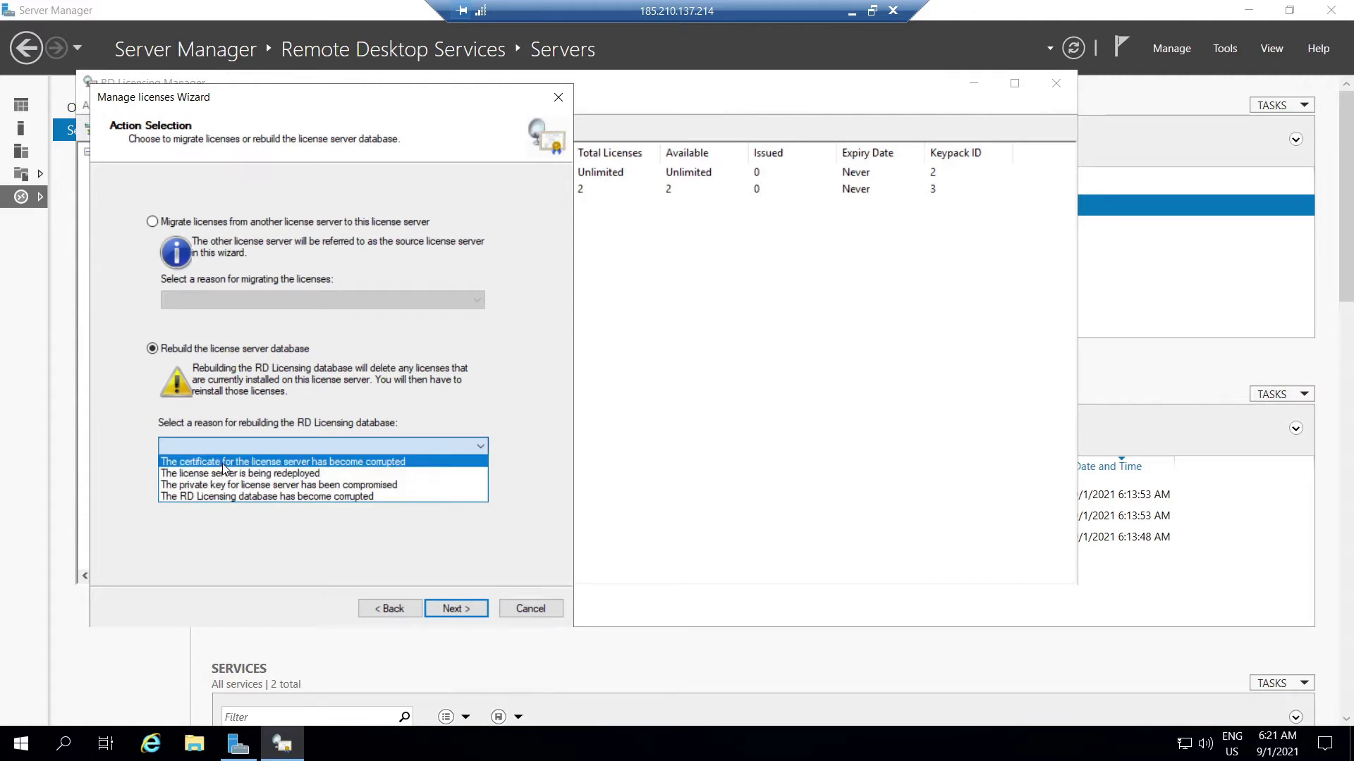
click(361, 469)
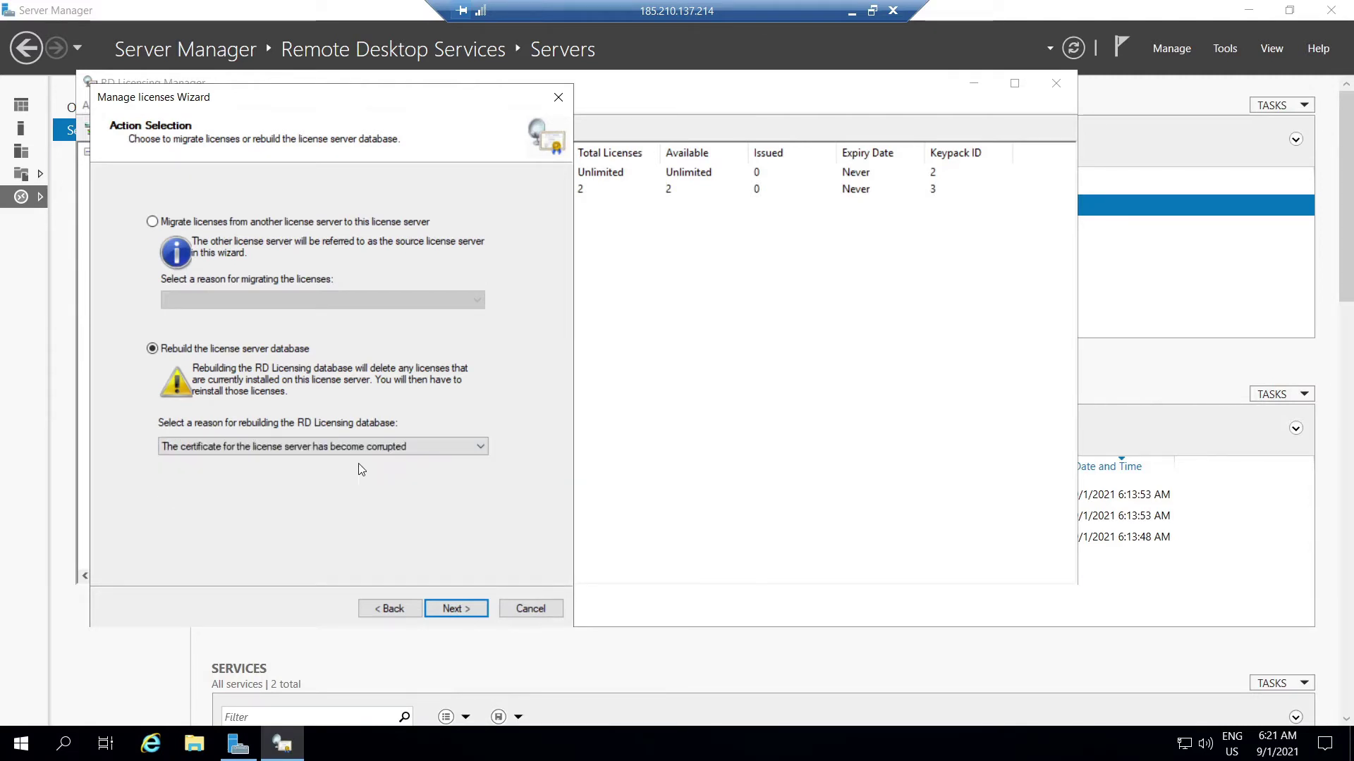
click(458, 615)
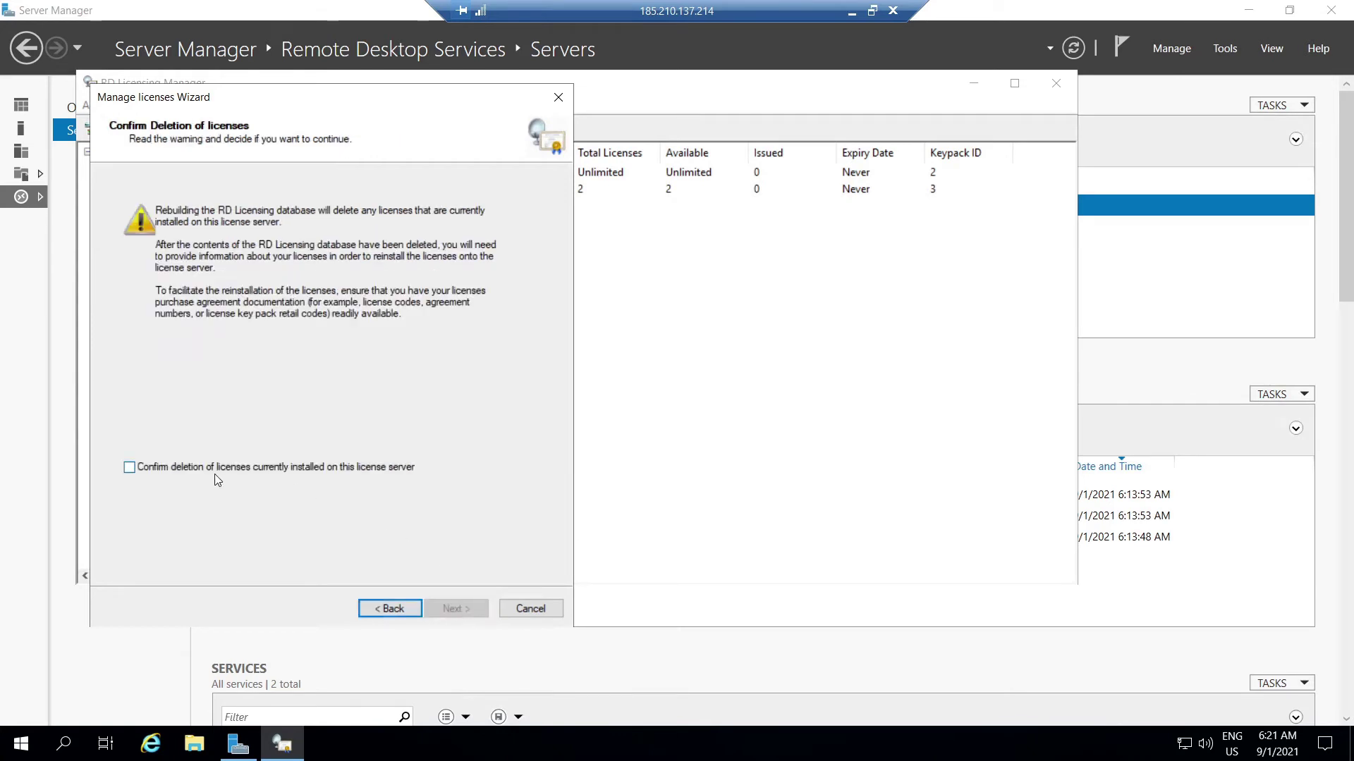
Step: Confirm deletion of the currently installed licenses and delete the licensing database contents
click(181, 474)
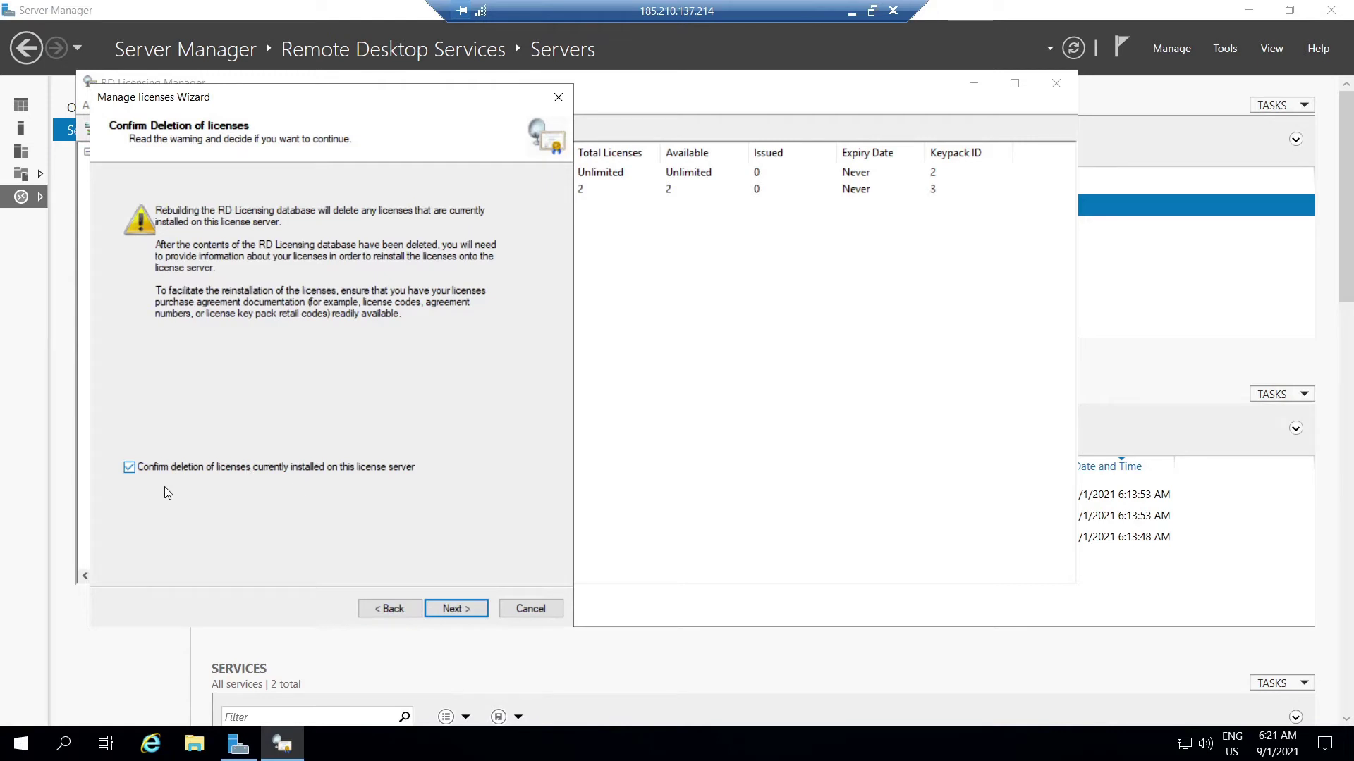
click(455, 610)
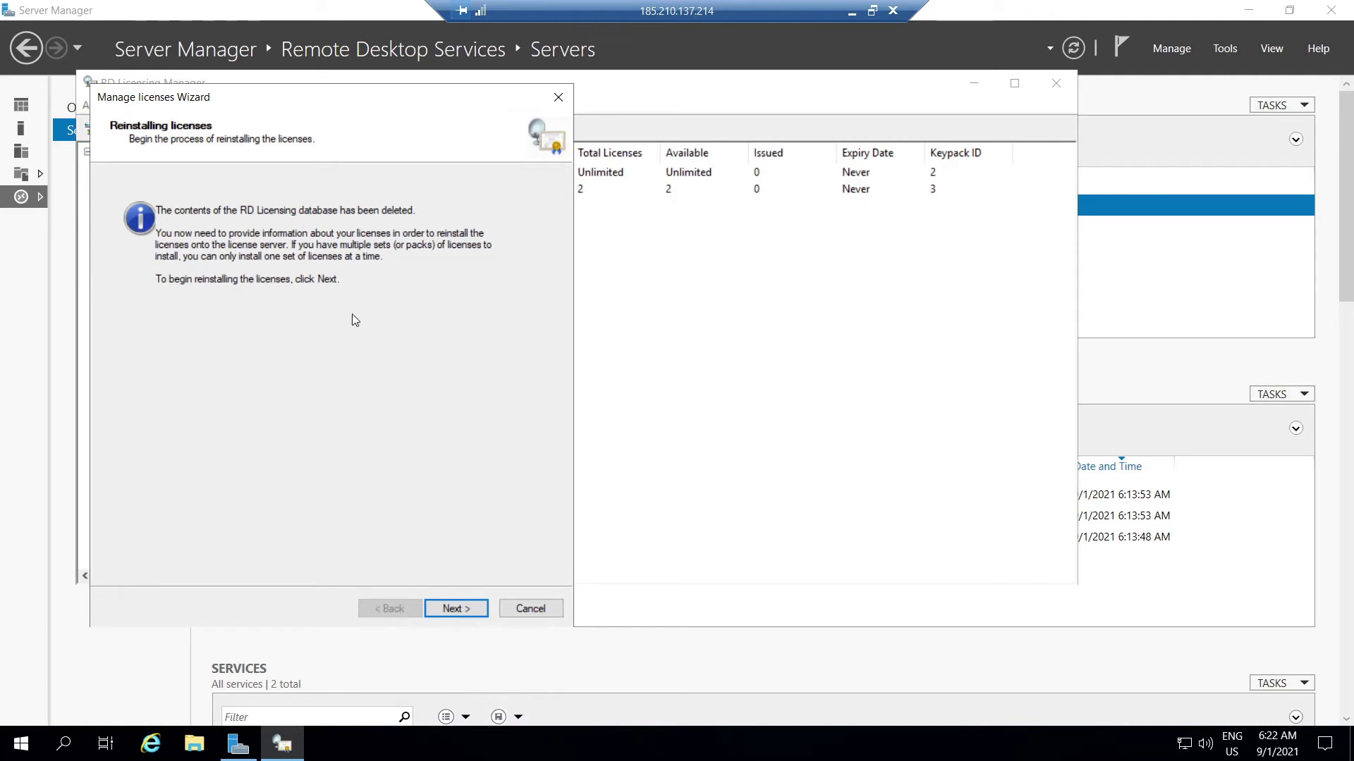
Step: Begin reinstalling licenses using the Services Provider License Agreement program
click(452, 610)
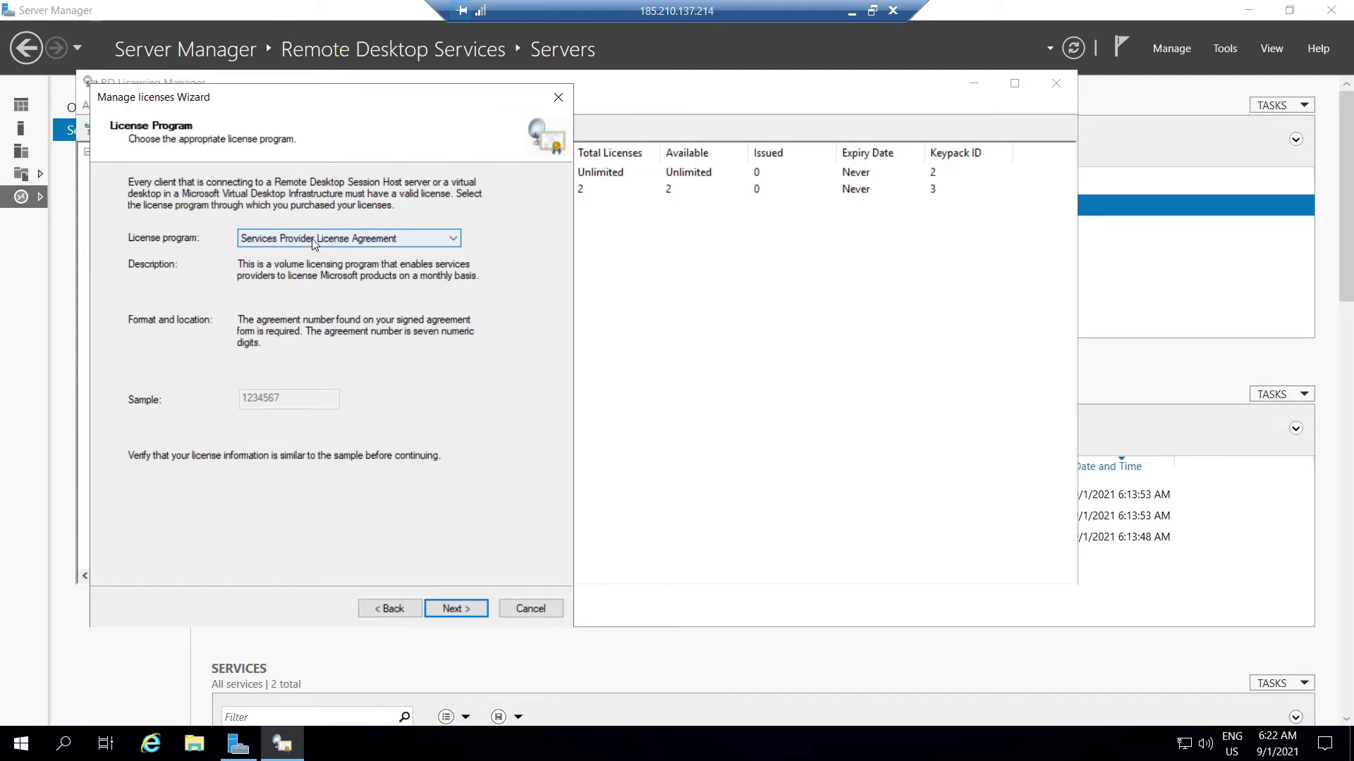
click(311, 239)
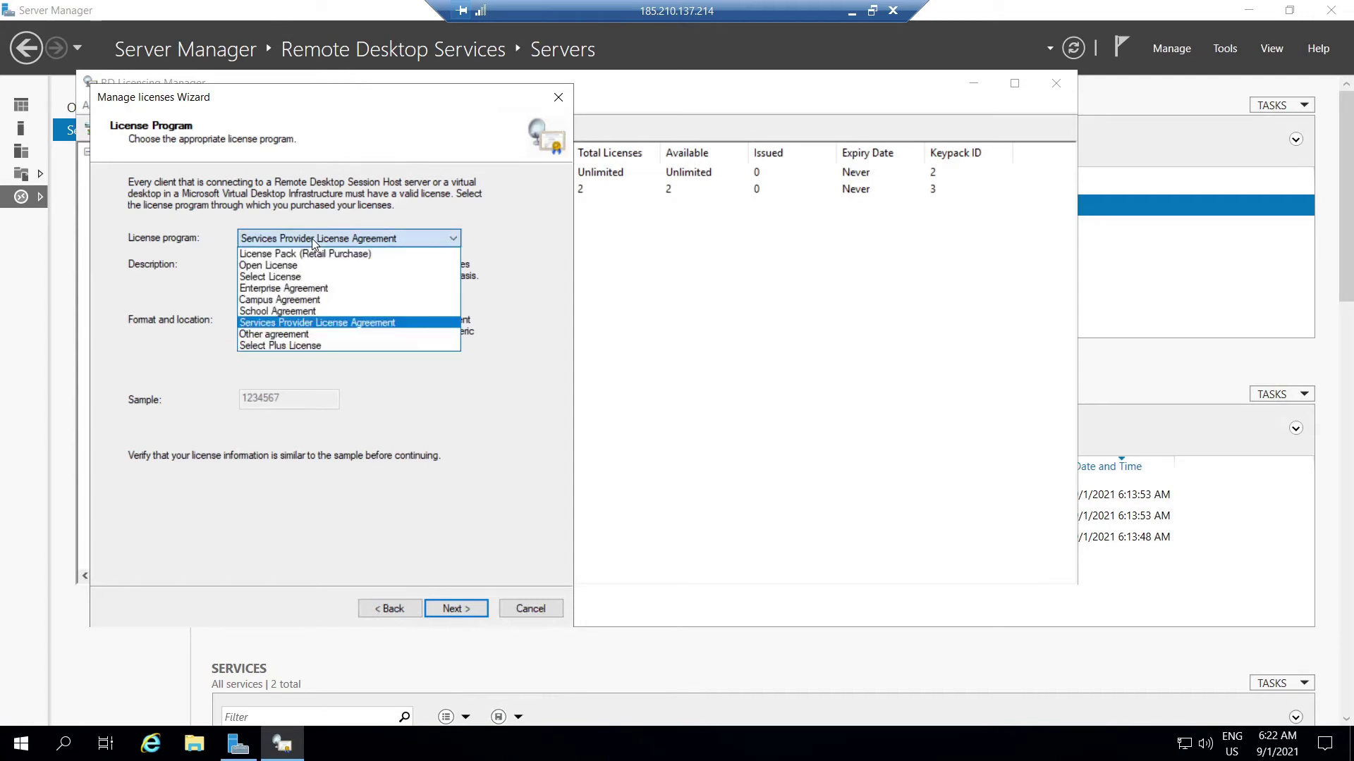
click(313, 324)
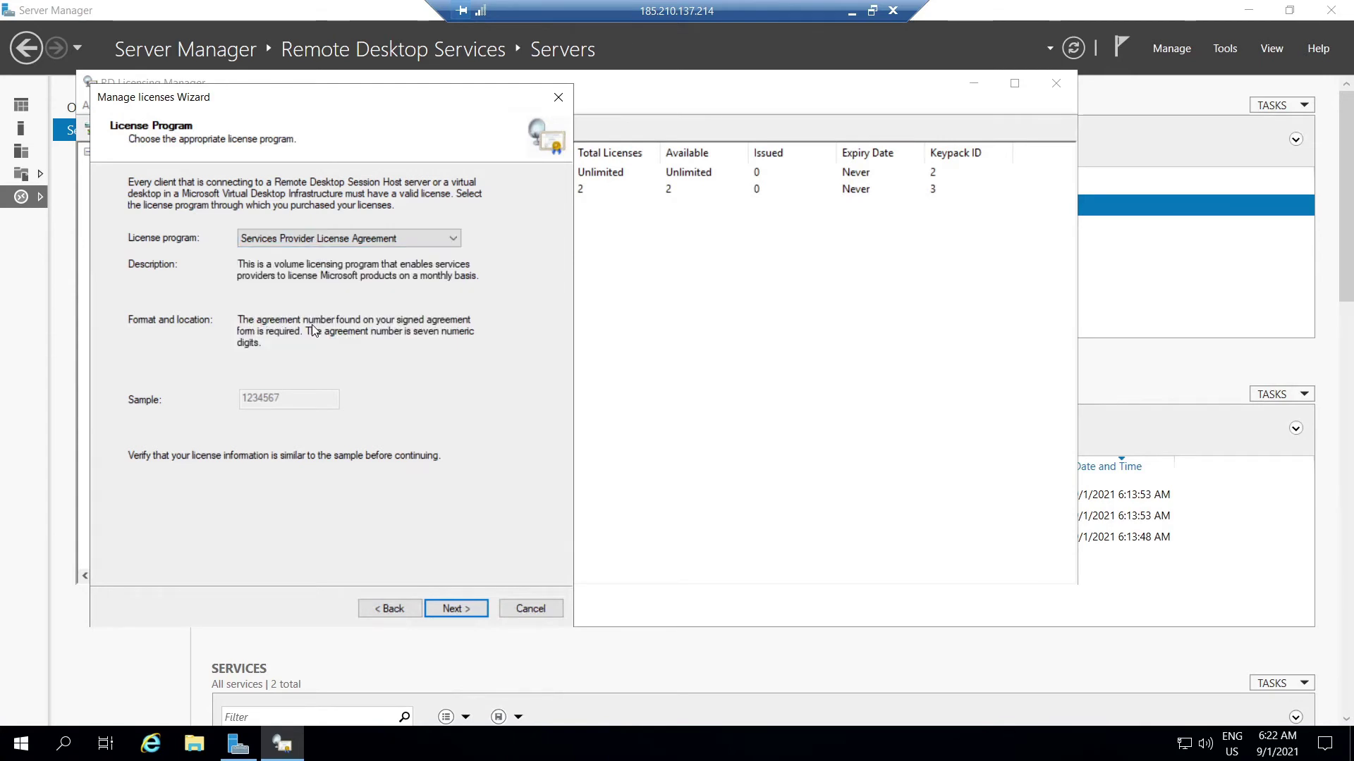
click(463, 613)
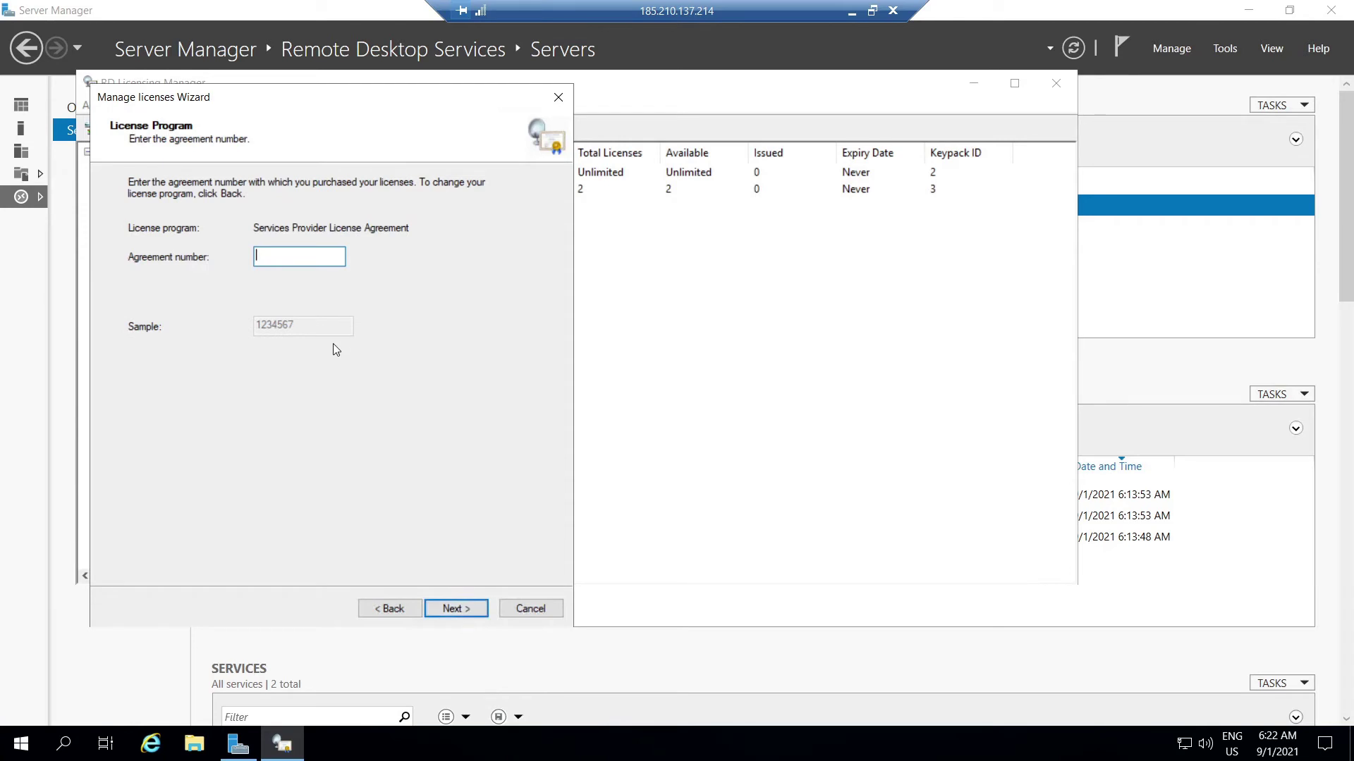
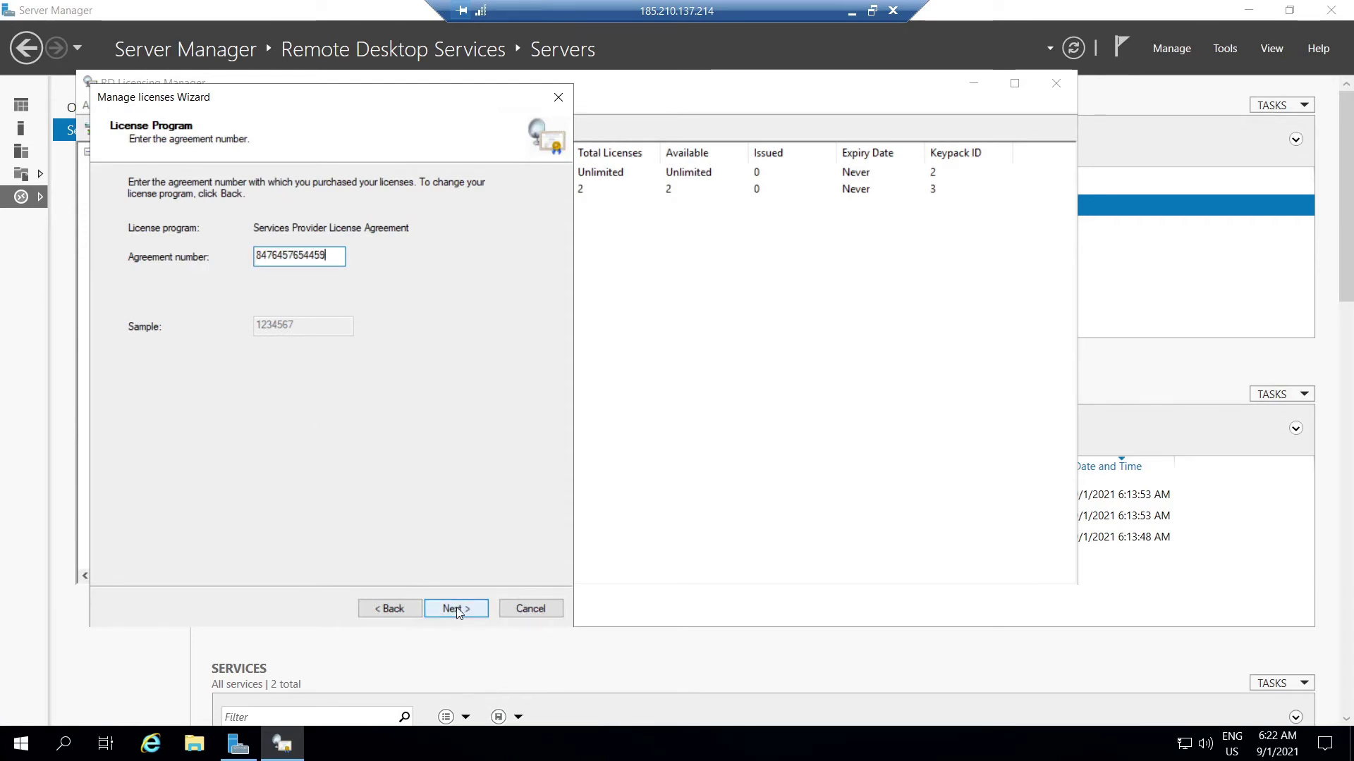
Step: Enter the agreement number and request 10 Windows Server 2019 RDS Per User CAL licences
click(454, 608)
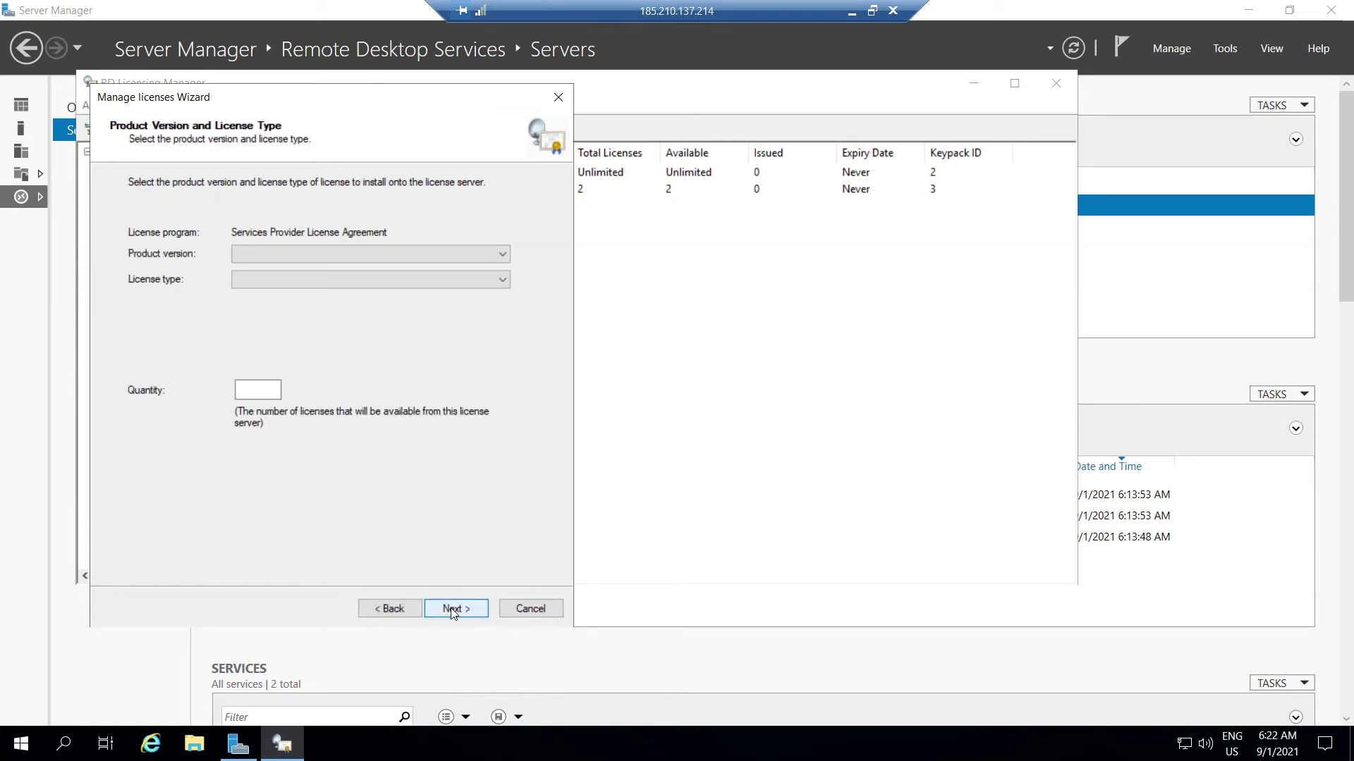
click(289, 255)
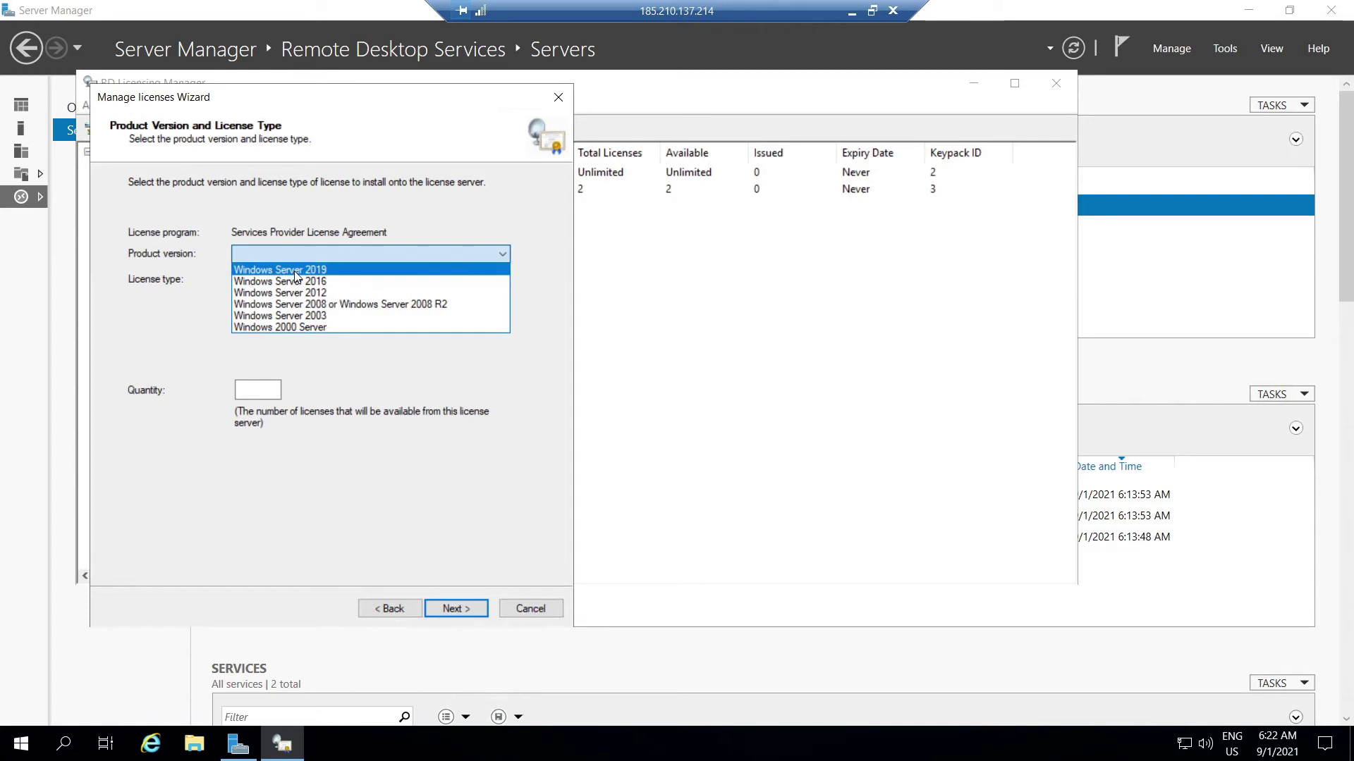
click(294, 269)
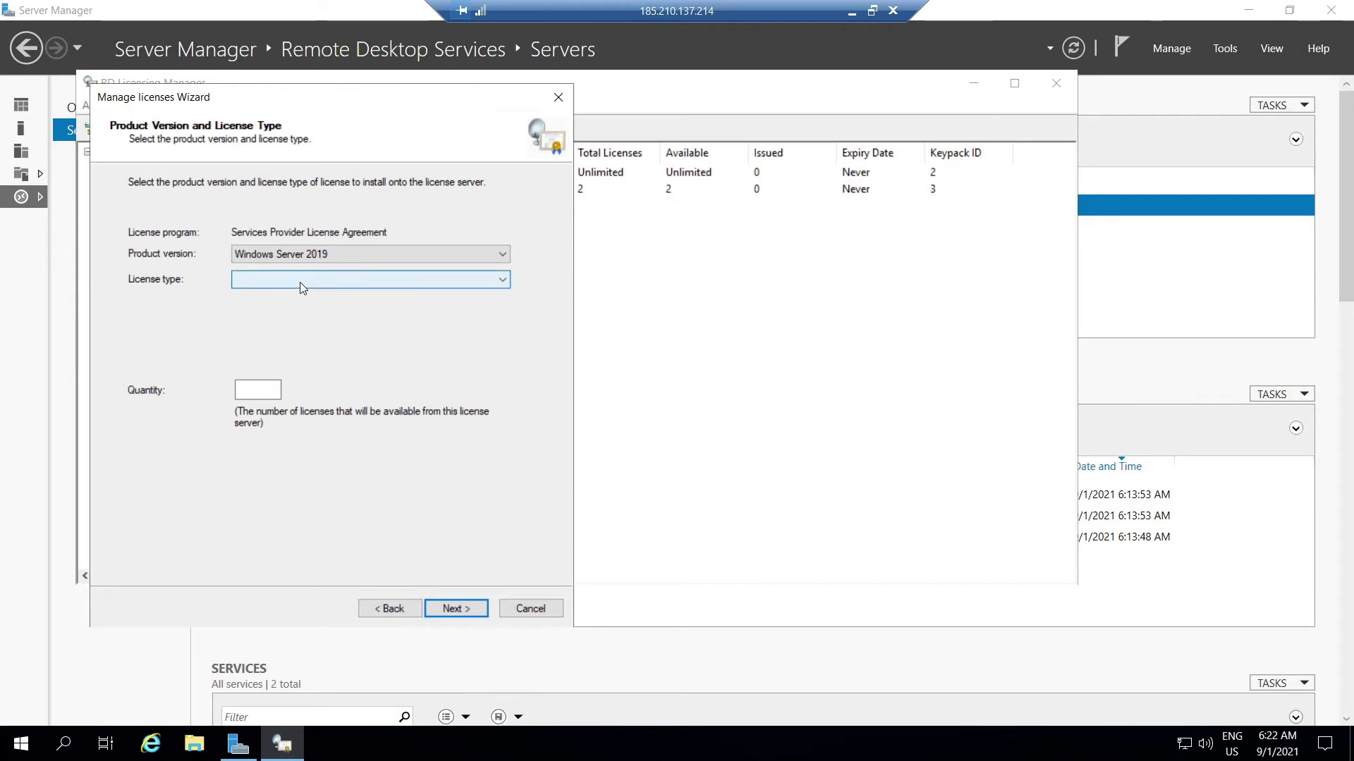
click(299, 282)
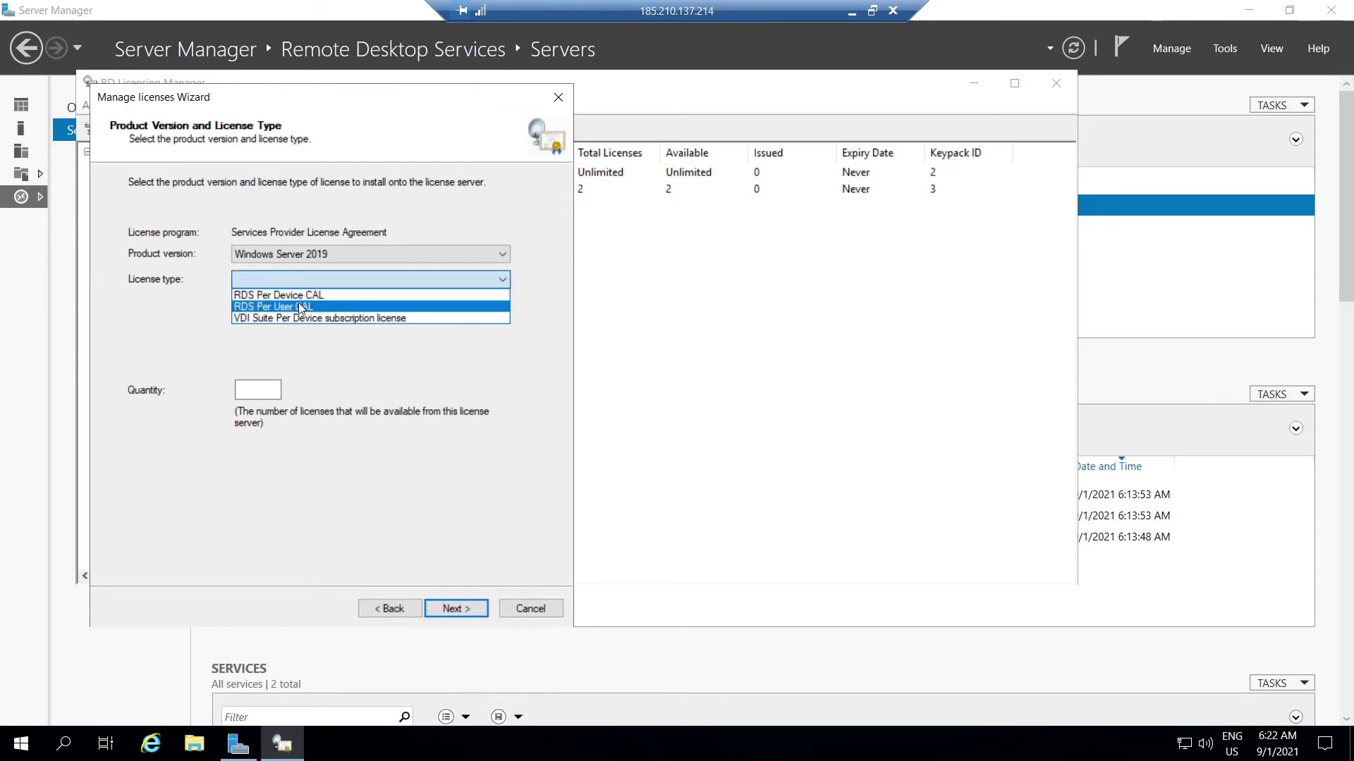
click(297, 307)
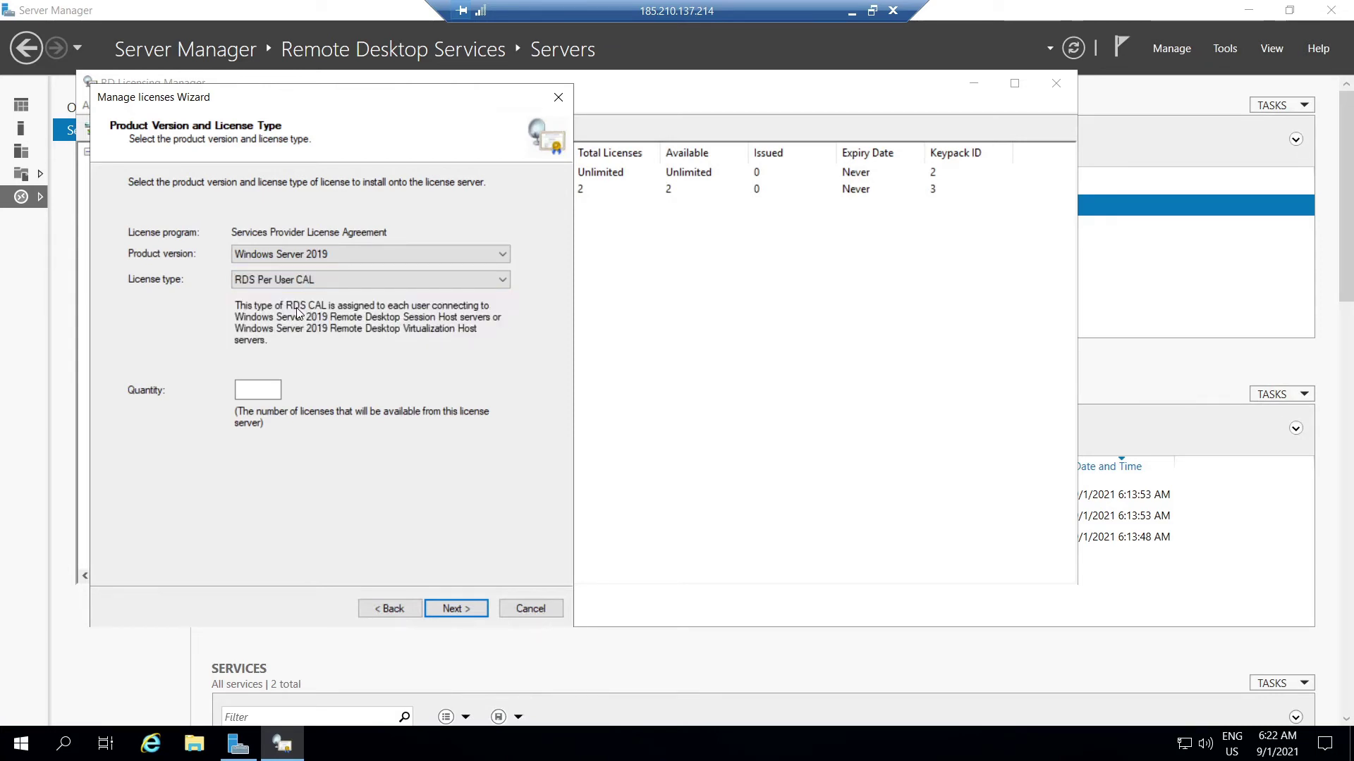
click(248, 392)
text(10)
click(449, 607)
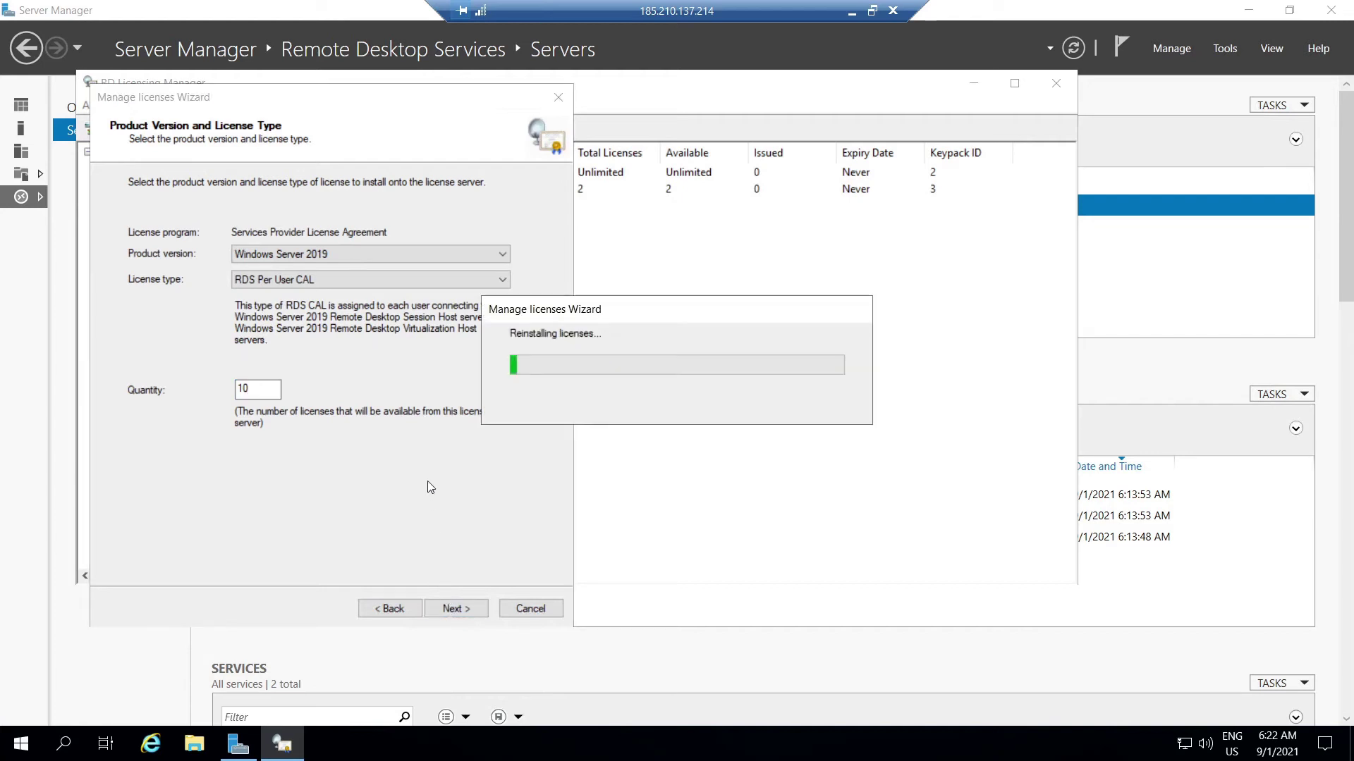
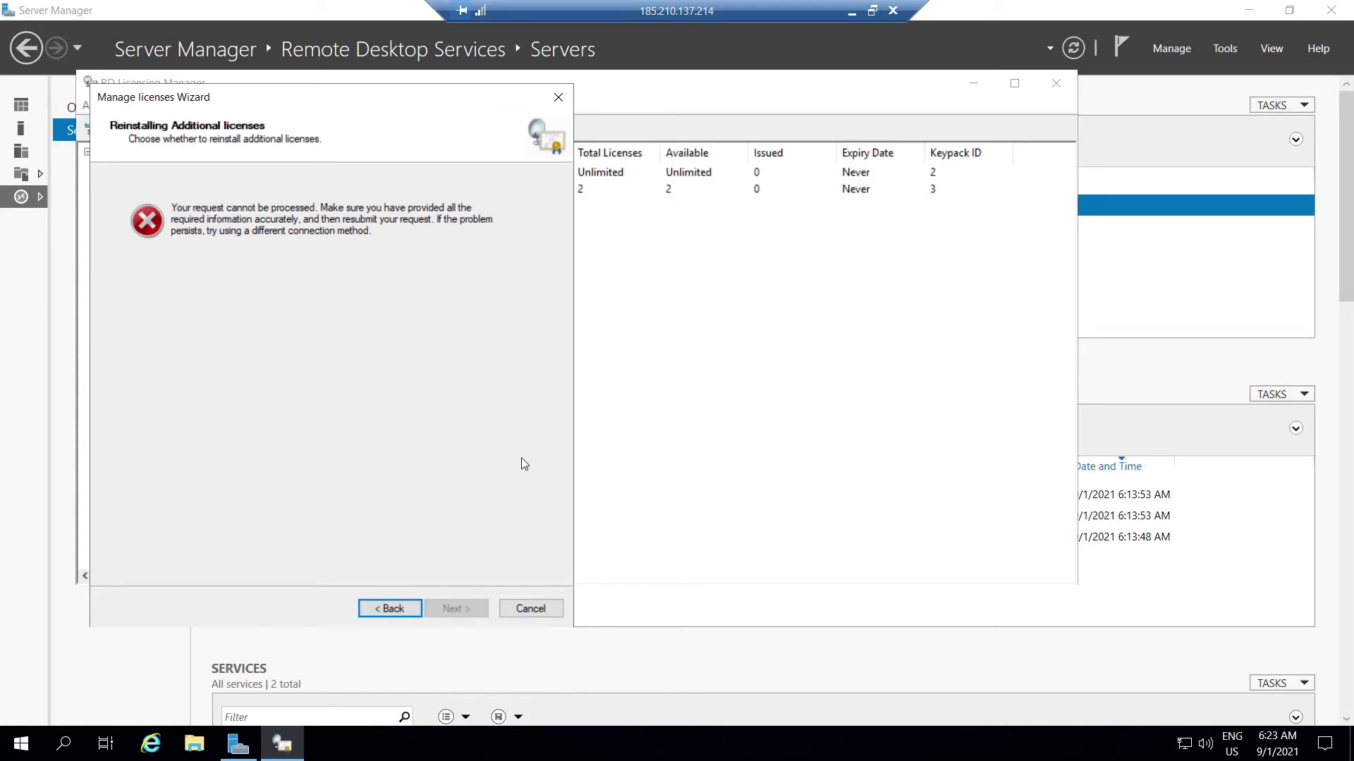
Step: Cancel the failed Manage licenses Wizard to return to RD Licensing Manager's licence pack list
click(531, 609)
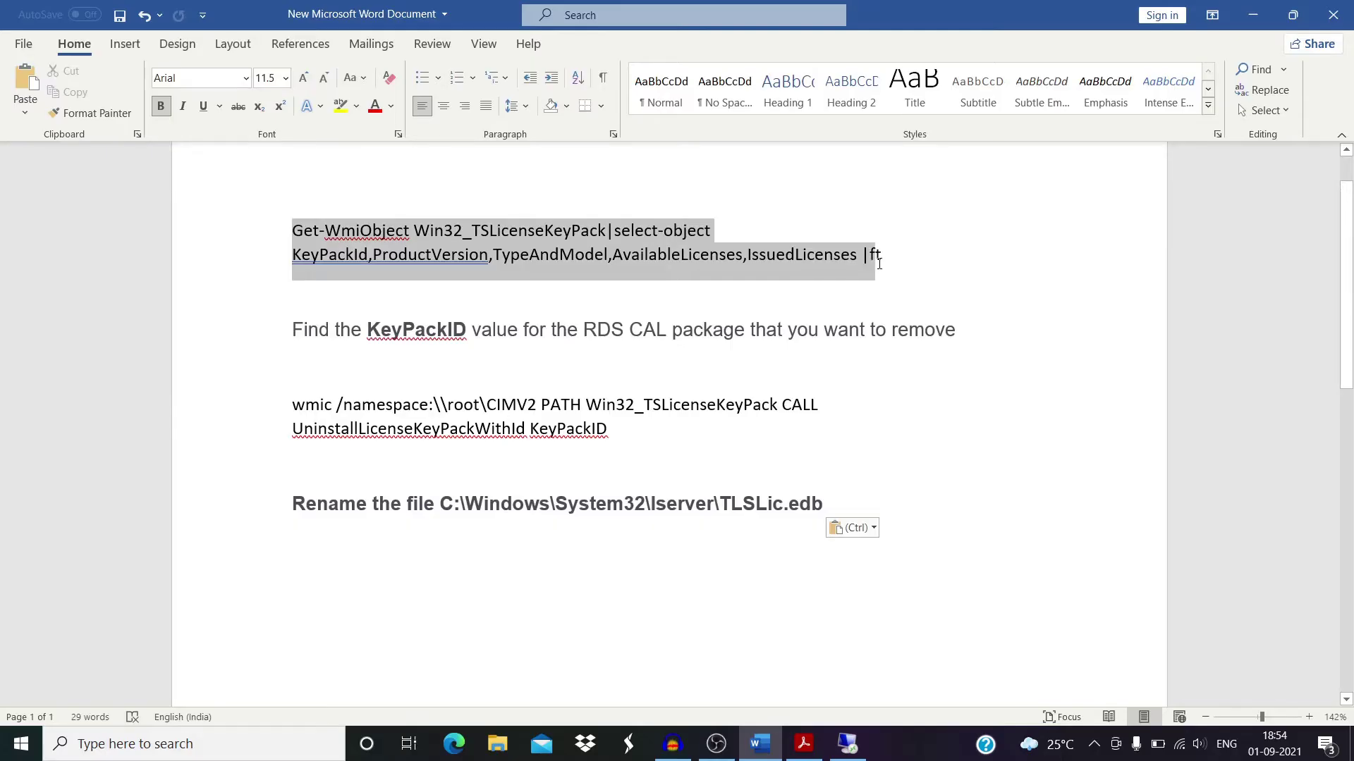
Step: Copy the Get-WmiObject Win32_TSLicenseKeyPack command from the Word document
drag(876, 263, 880, 266)
key(ctrl+c)
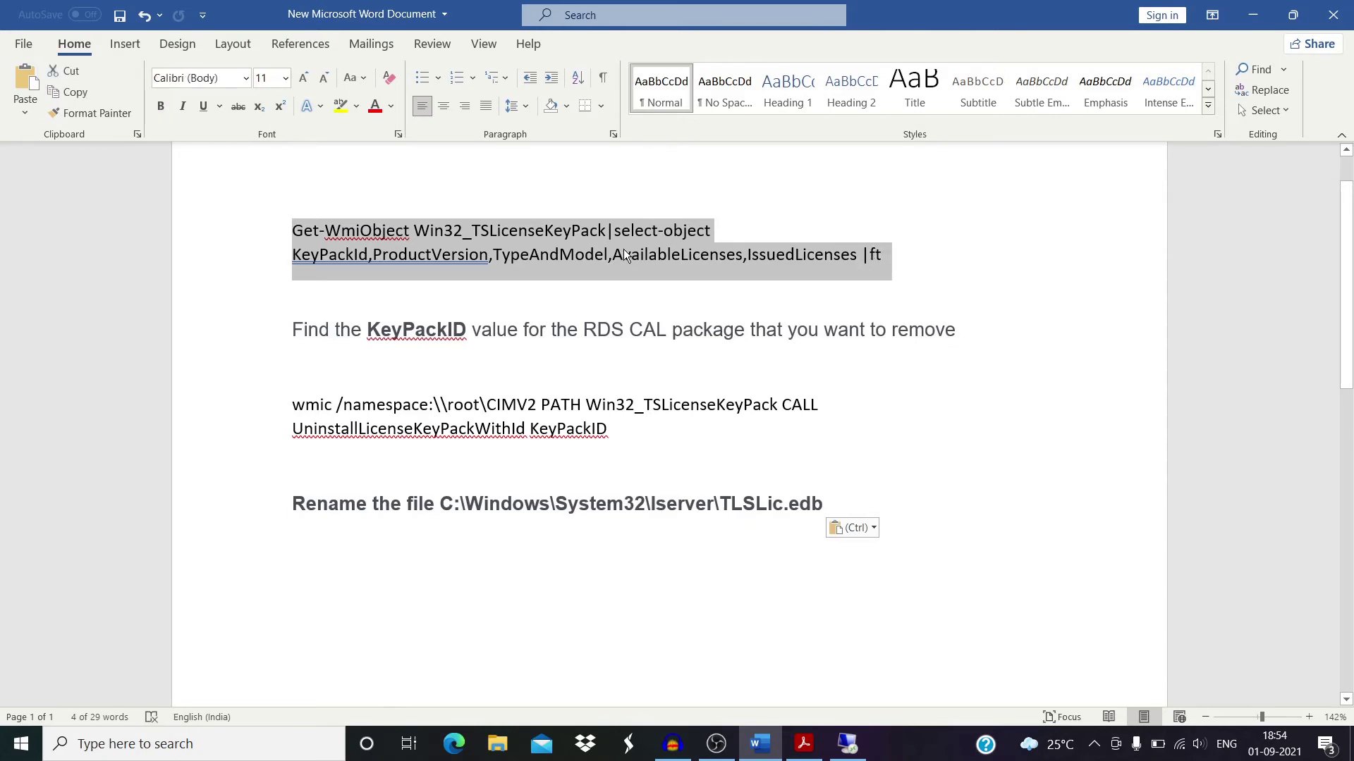
right_click(624, 248)
click(663, 289)
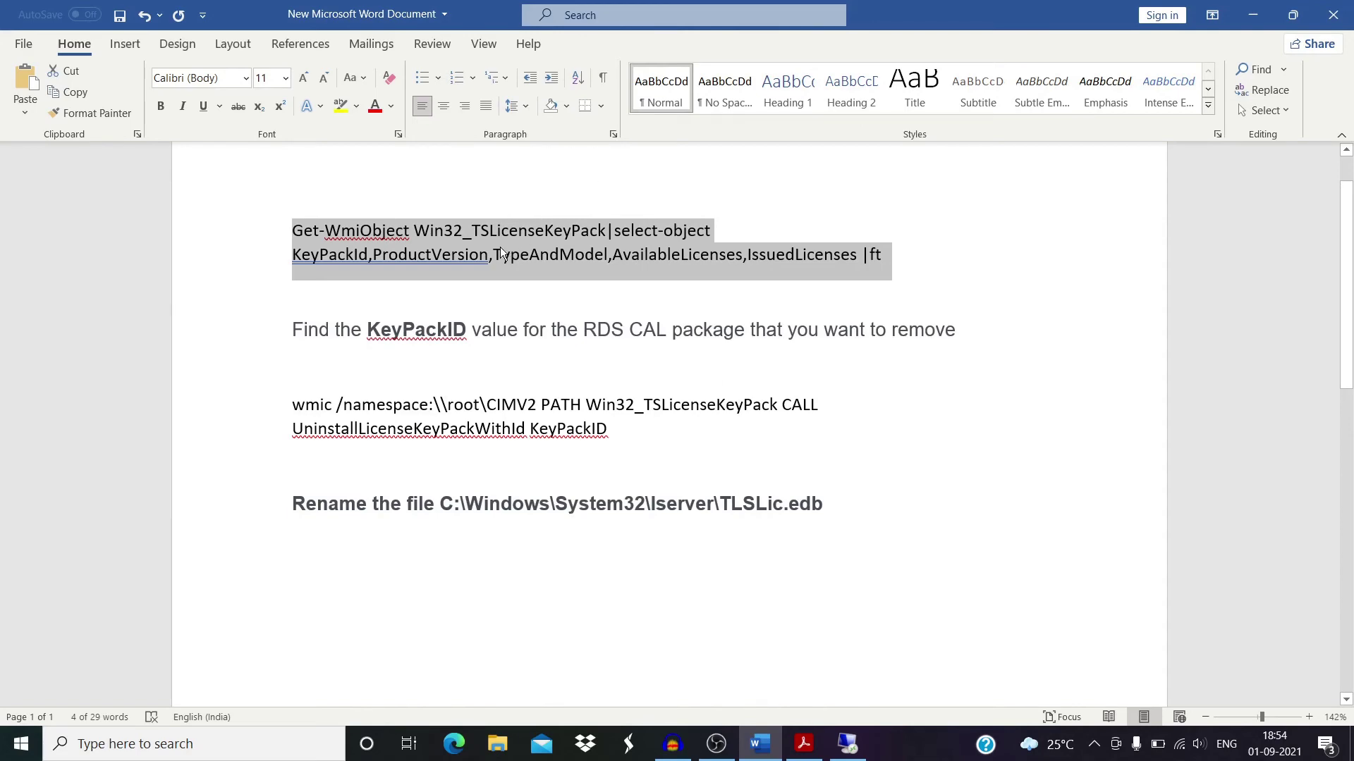
Step: Launch Windows PowerShell on the remote server, maximized
click(847, 744)
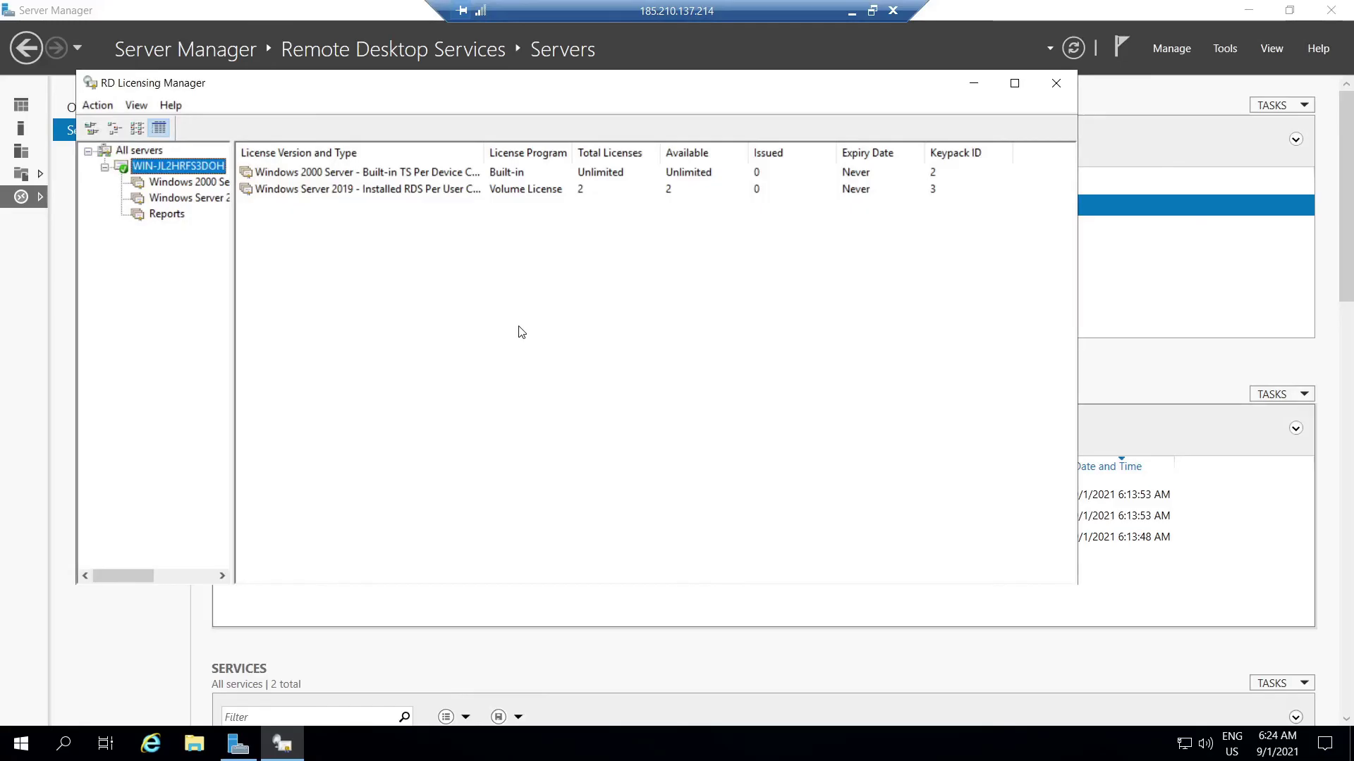
click(29, 737)
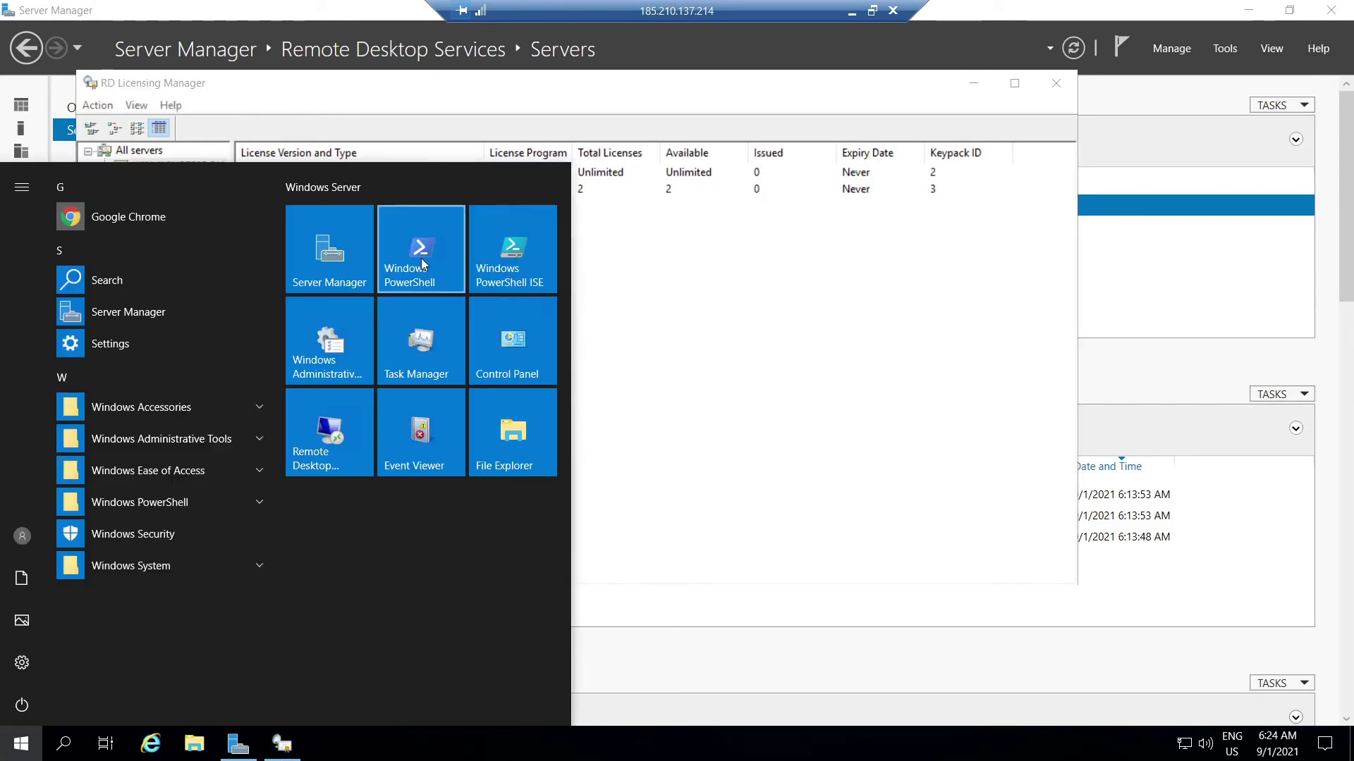
click(421, 258)
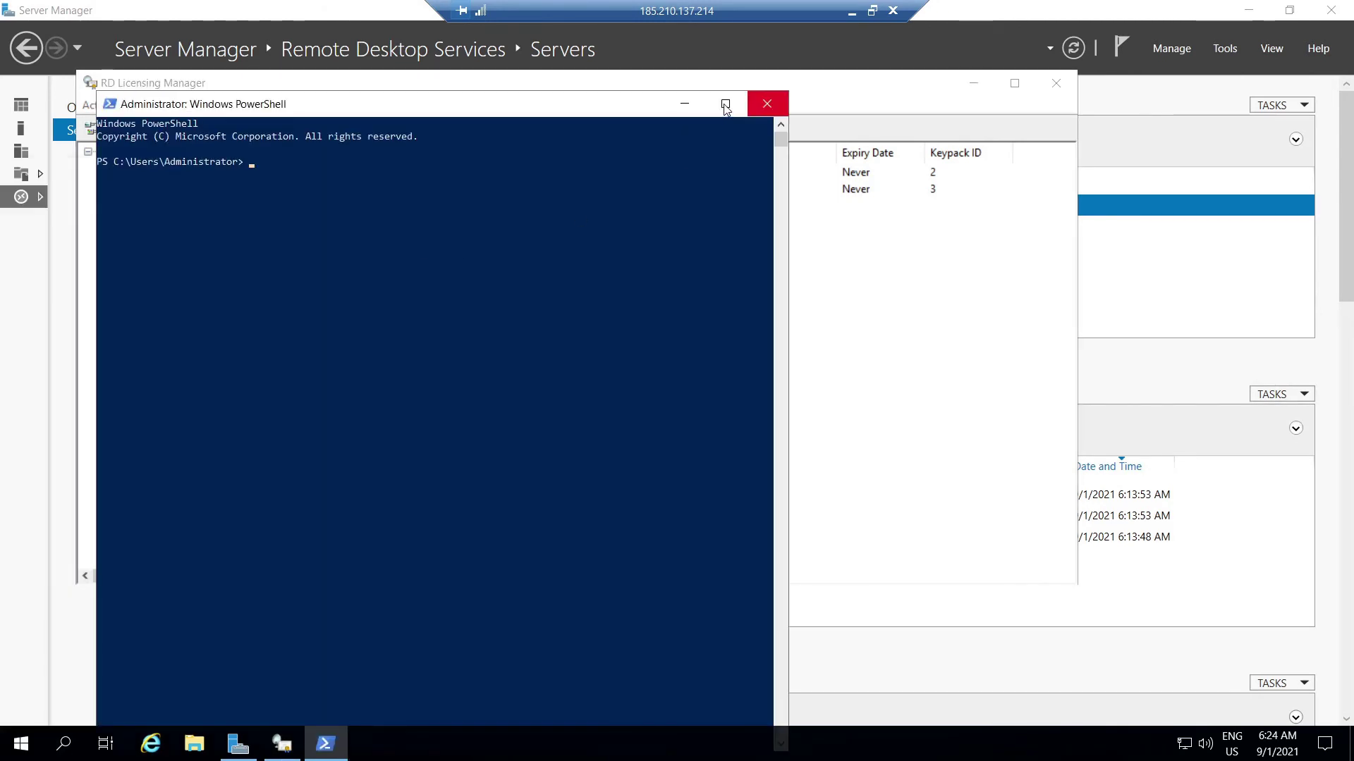
key(super+Up)
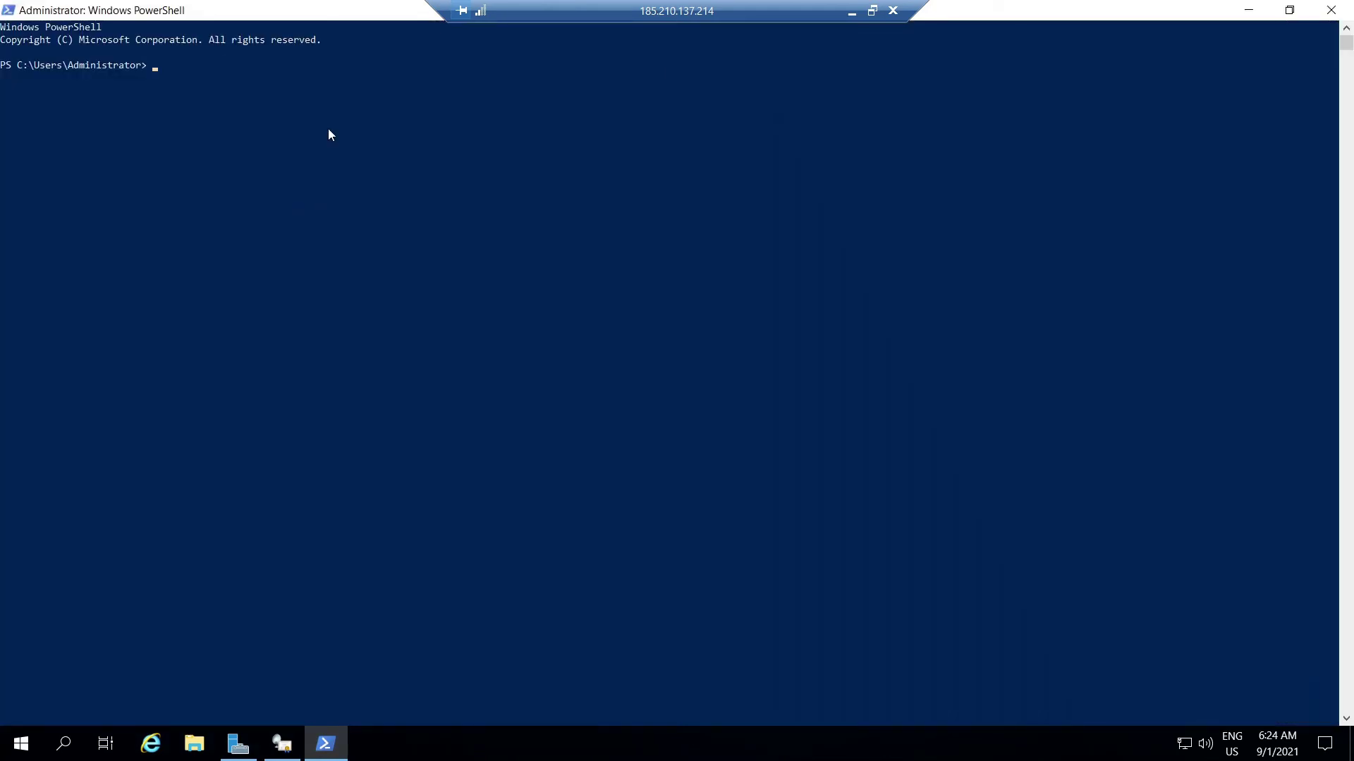
Step: Run the Get-WmiObject key pack query, showing only KeyPackId 2, then bring up RD Licensing Manager
key(ctrl+v)
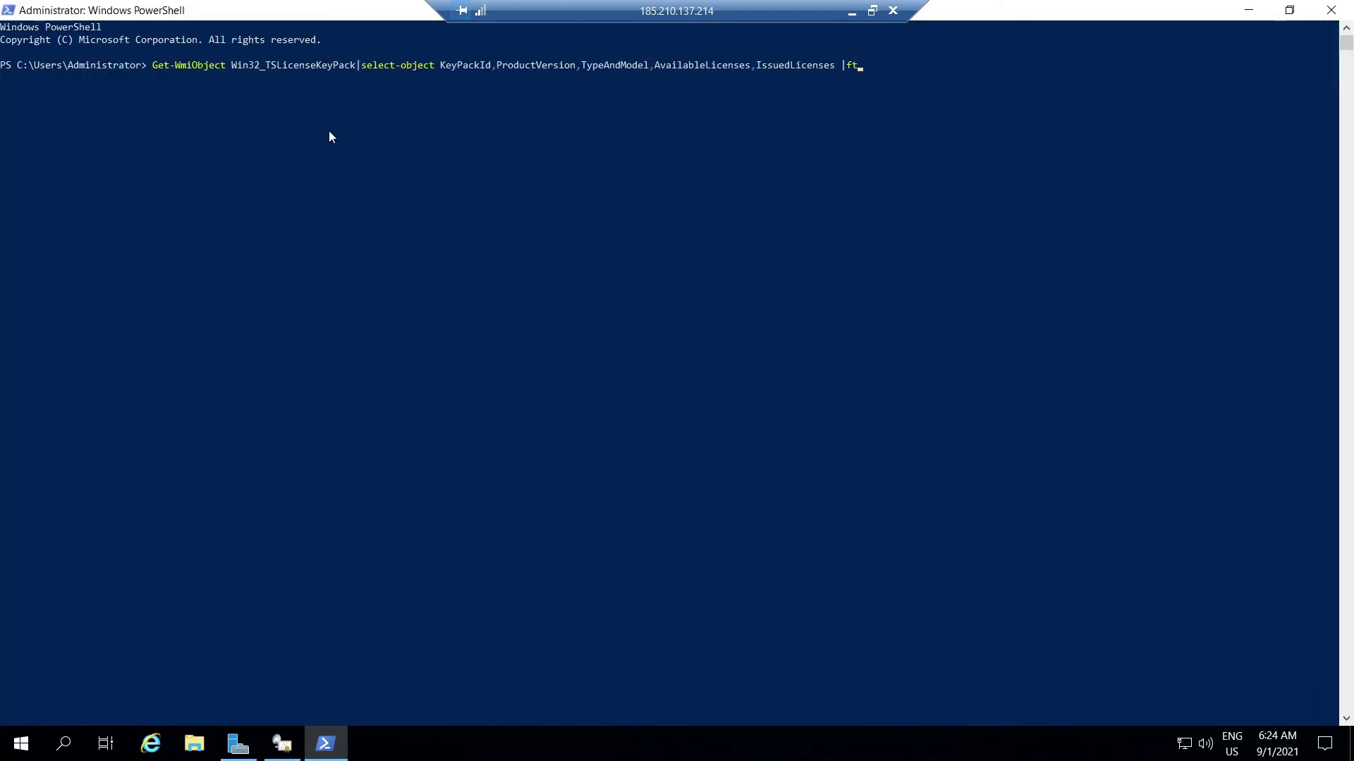
key(Return)
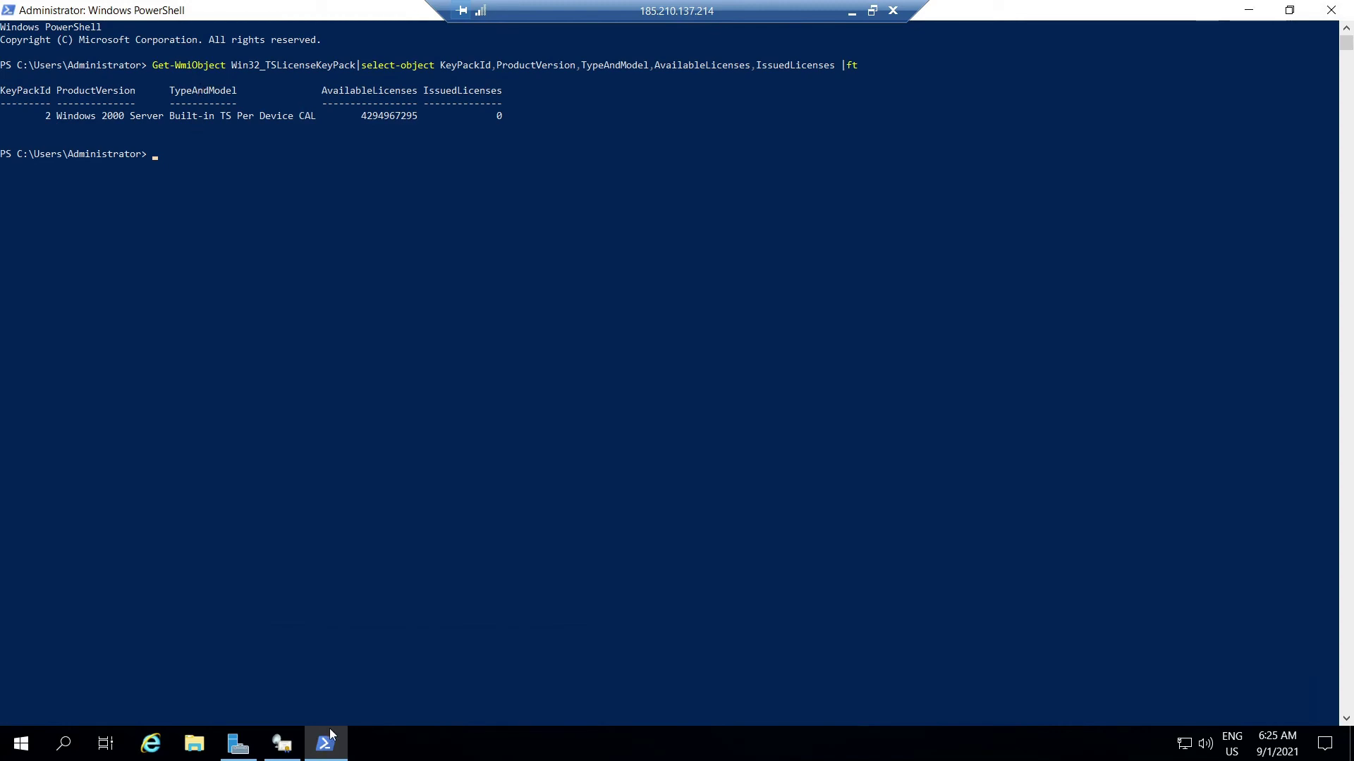
click(281, 748)
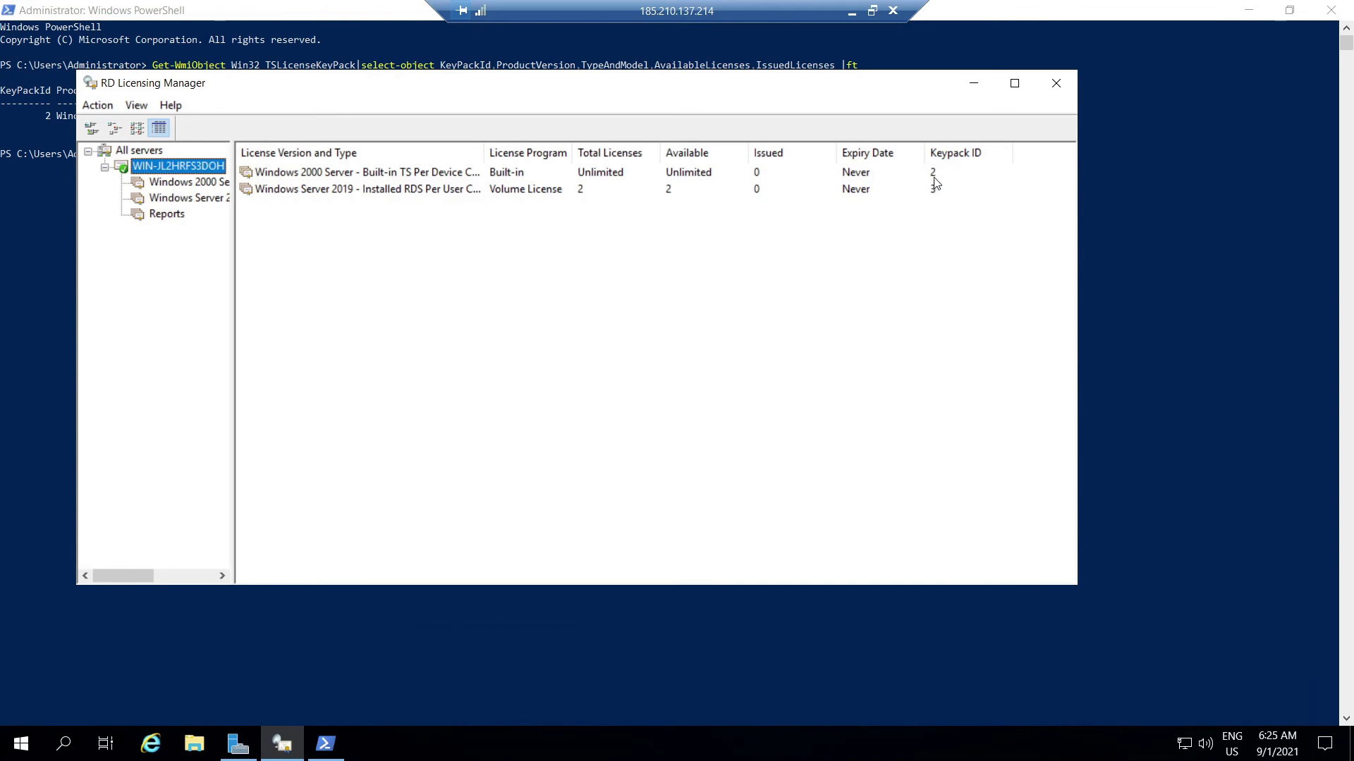
Step: Compare Keypack IDs 2 and 3 in RD Licensing Manager, then return to PowerShell
click(327, 745)
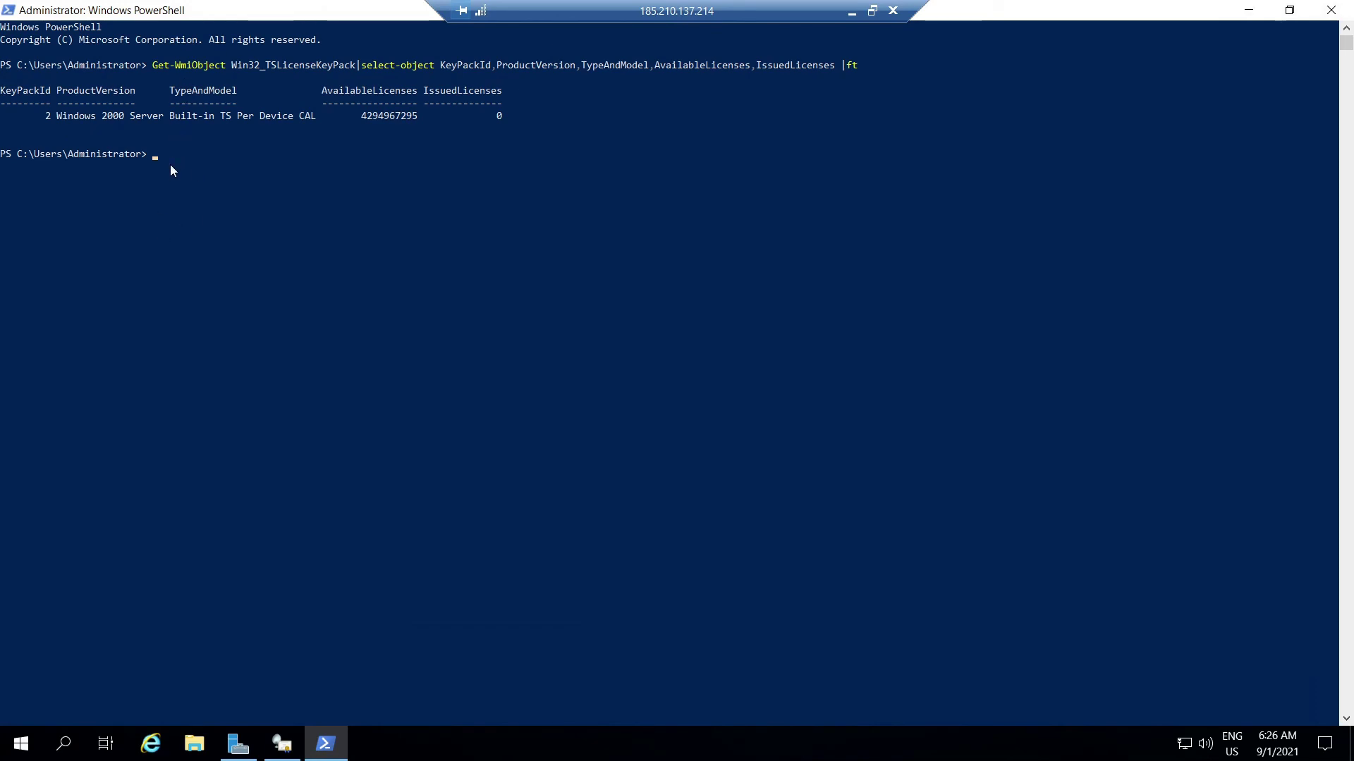
Step: Copy the wmic UninstallLicenseKeyPackWithId command from Word and return to the server's PowerShell
click(849, 14)
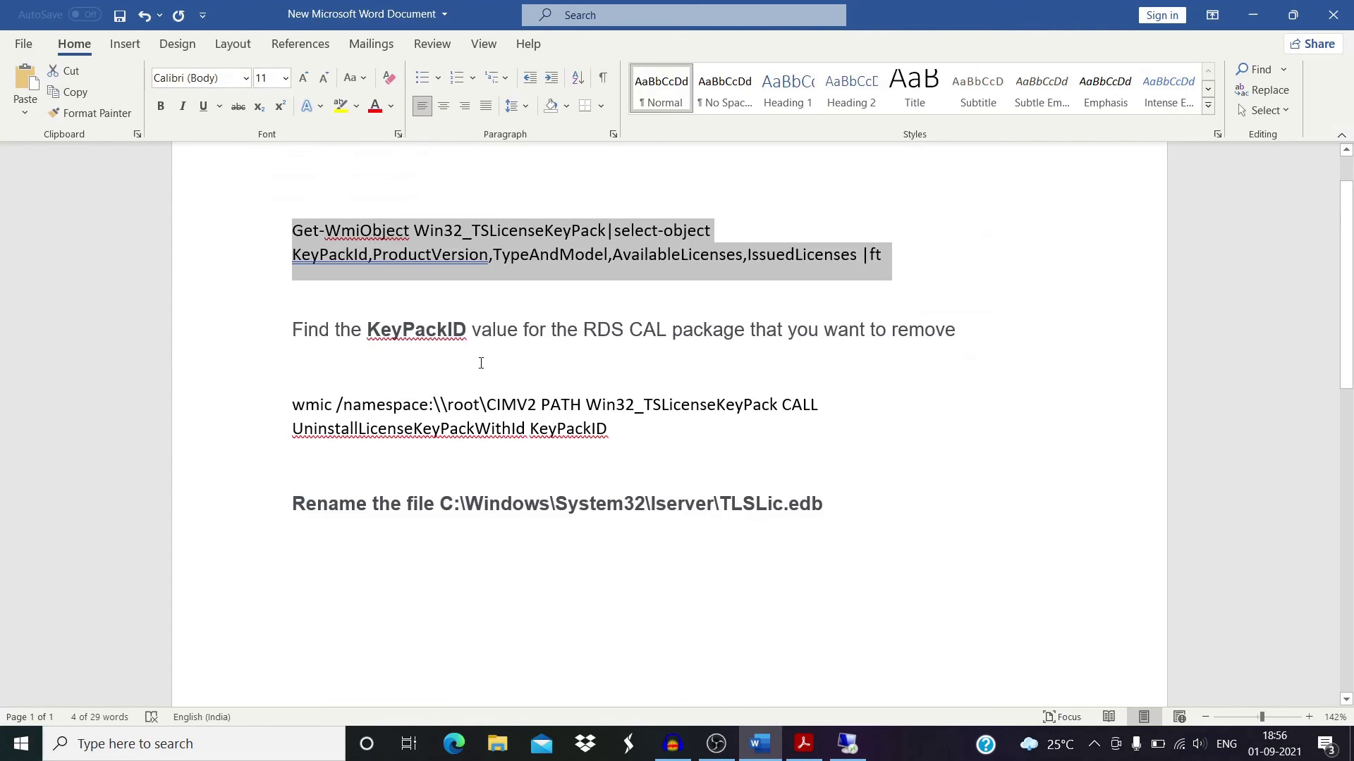
drag(612, 432, 306, 409)
right_click(306, 409)
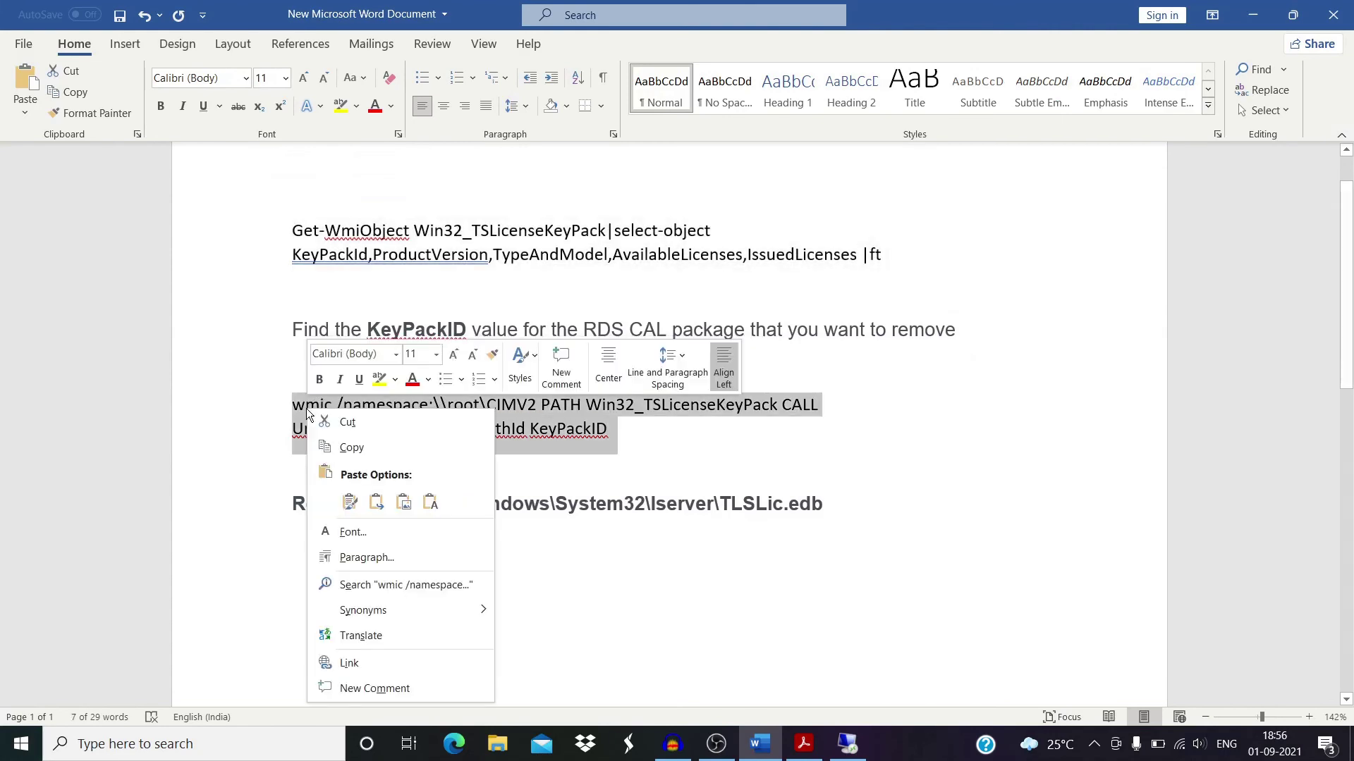
click(331, 444)
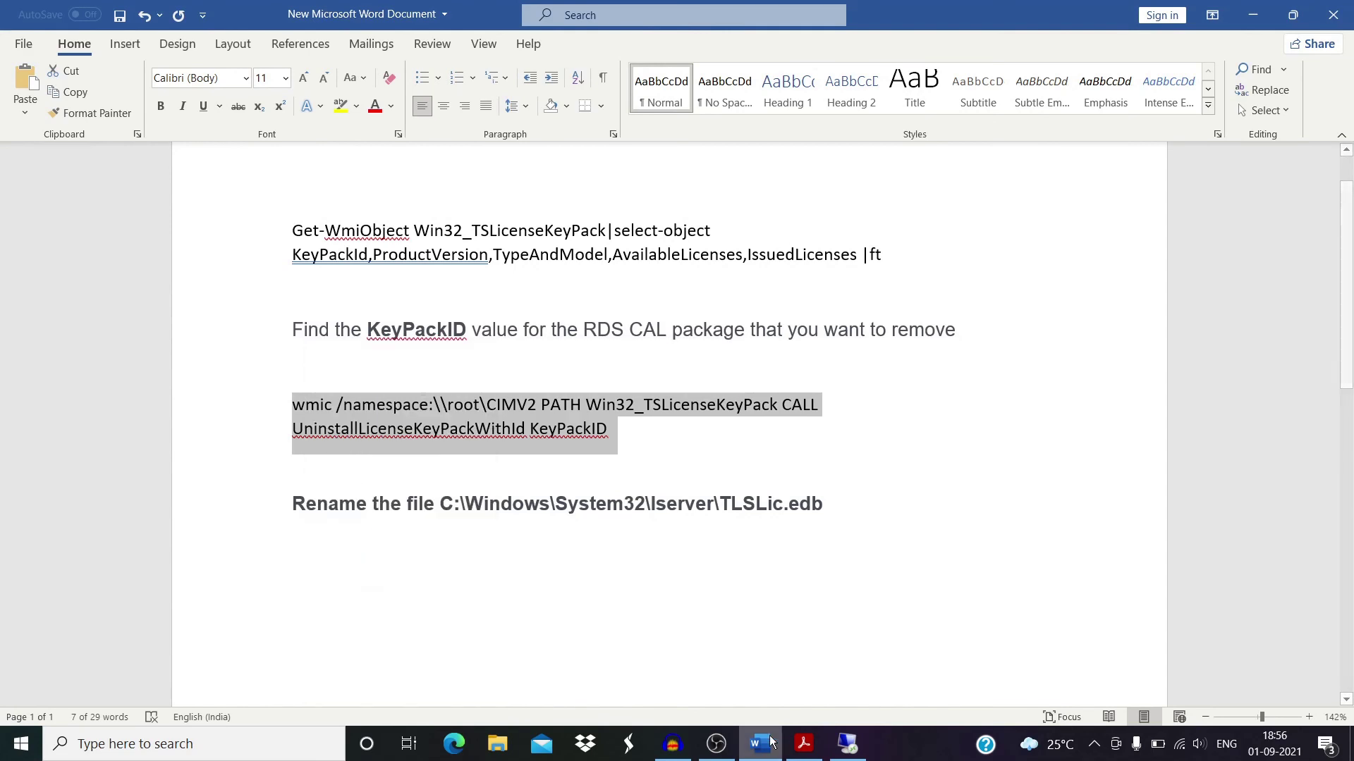
click(848, 751)
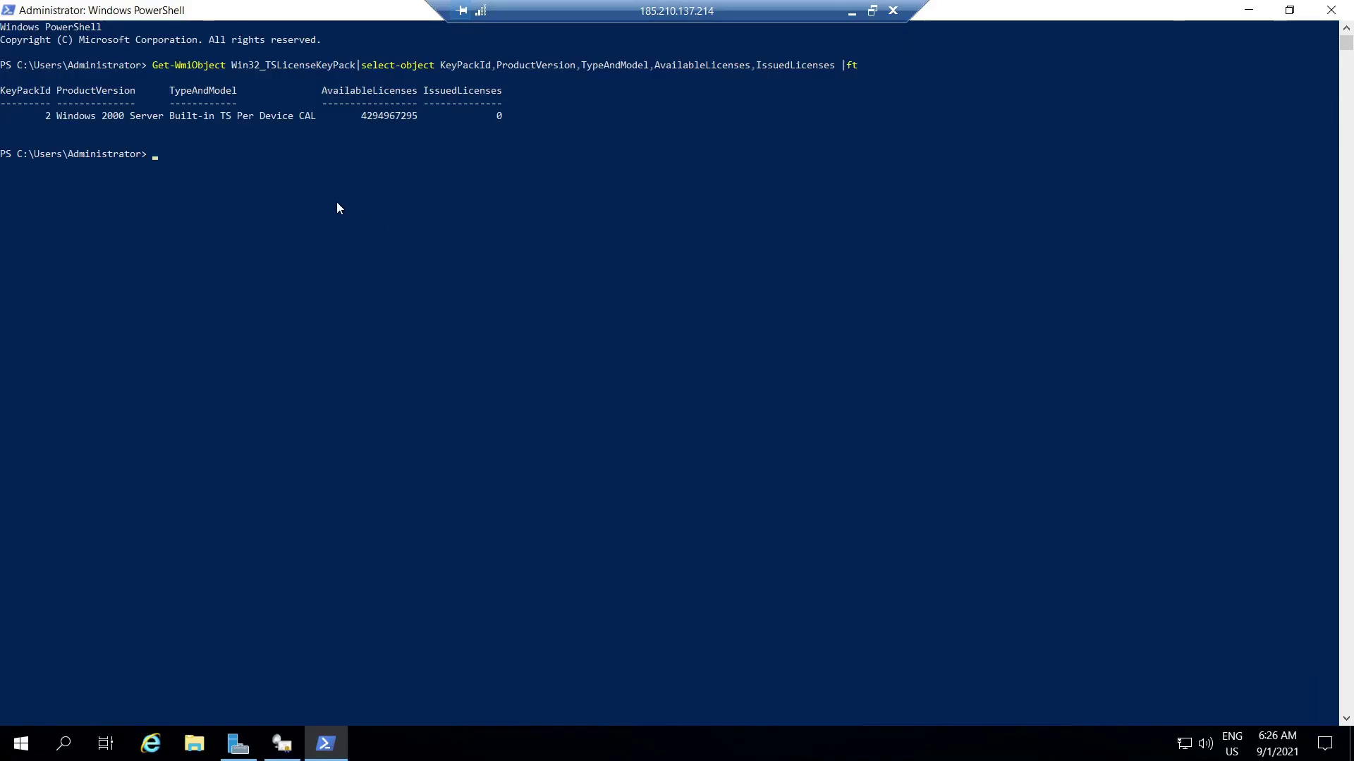
Step: Paste the wmic UninstallLicenseKeyPackWithId command and start erasing its KeyPackID placeholder
key(ctrl+v)
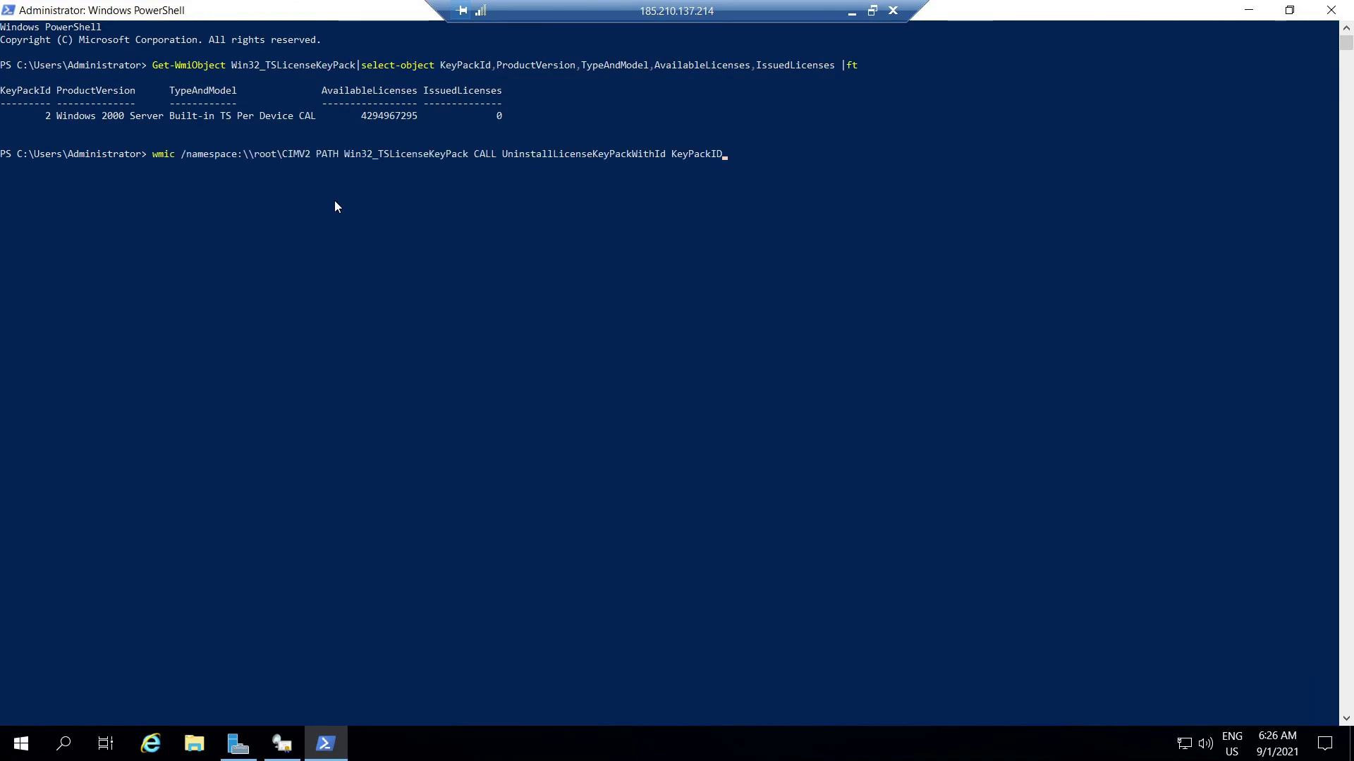
key(BackSpace)
key(BackSpace)
key(BackSpace)
key(BackSpace)
key(BackSpace)
key(BackSpace)
key(BackSpace)
key(BackSpace)
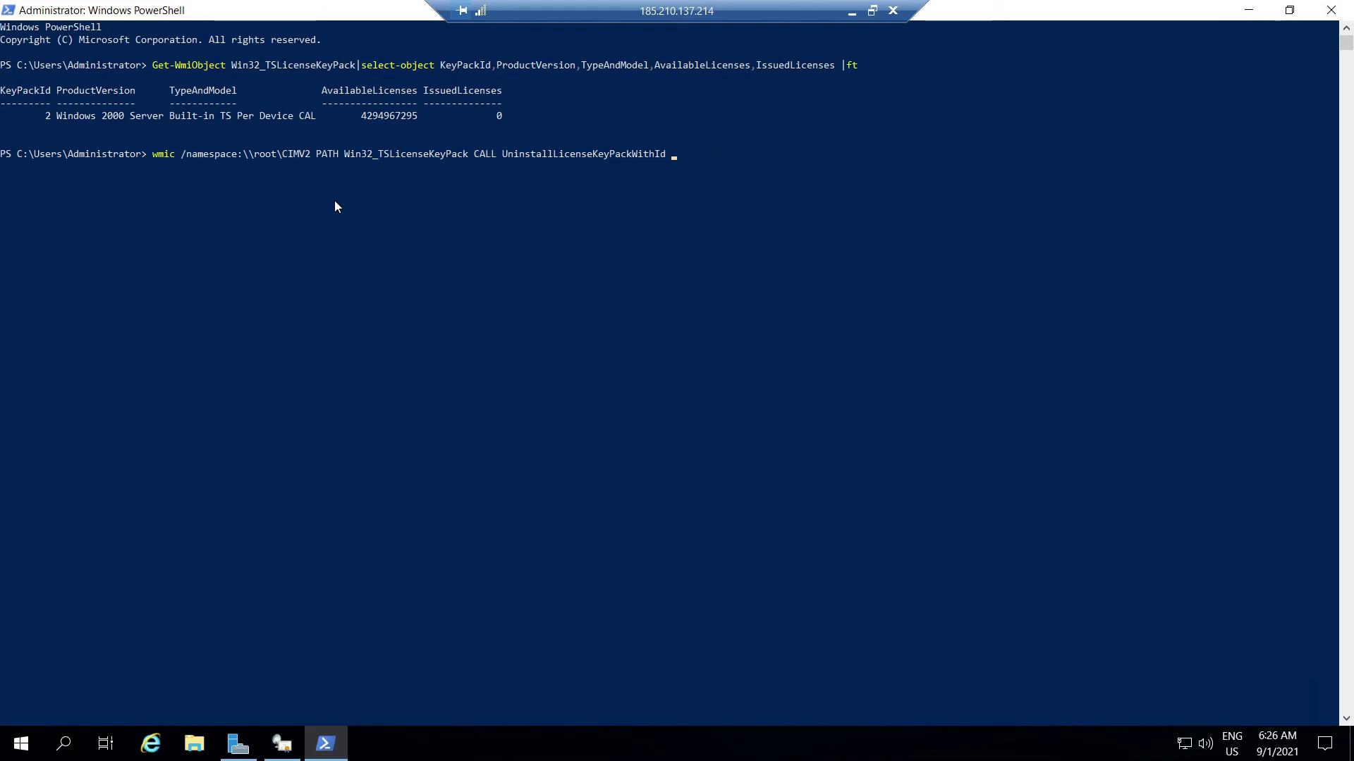
Step: Run the wmic UninstallLicenseKeyPackWithId command with KeyPackId 2 to remove the RDS CAL pack
text(2)
key(Return)
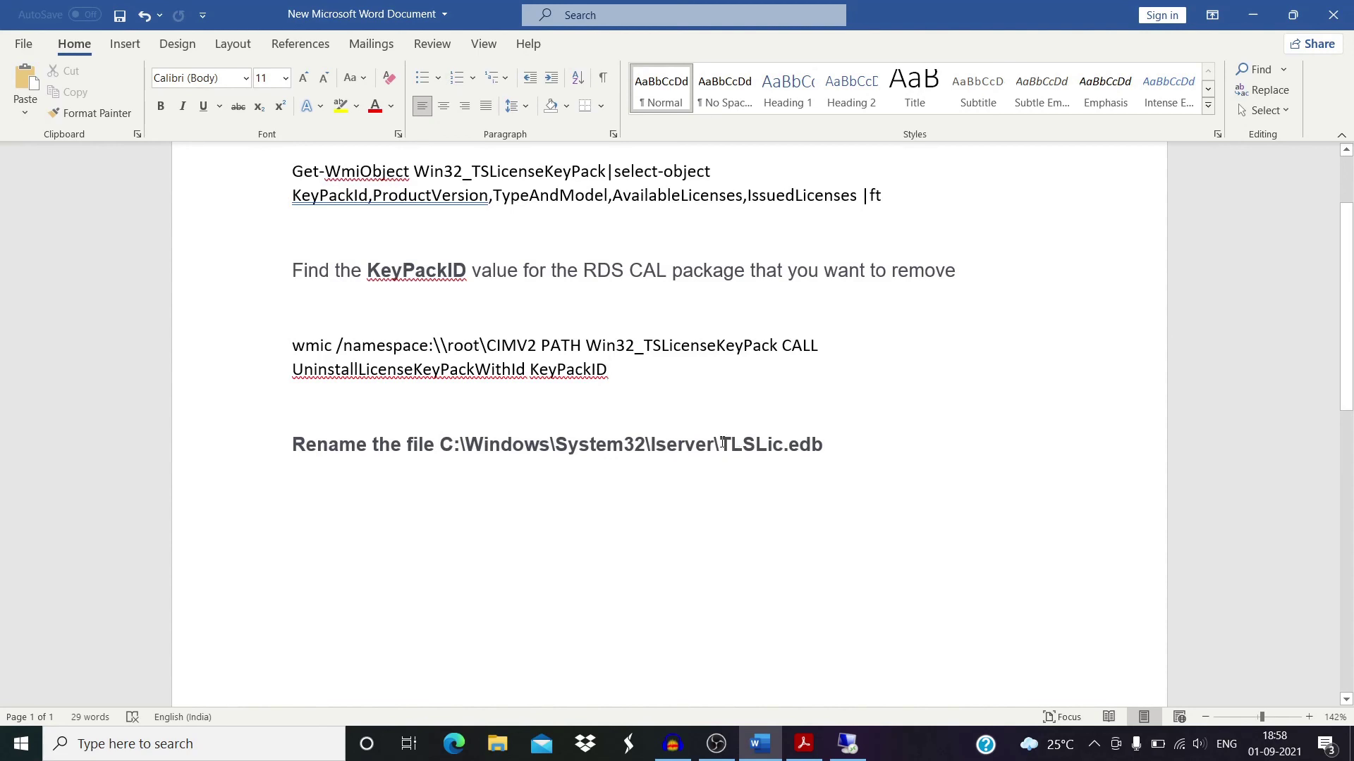
Step: Highlight TLSLic.edb in the Word rename step, clear it, and minimize Word to show the desktop
mouse_move(722, 442)
mouse_down()
mouse_move(825, 445)
mouse_move(749, 442)
mouse_up()
click(825, 445)
click(698, 463)
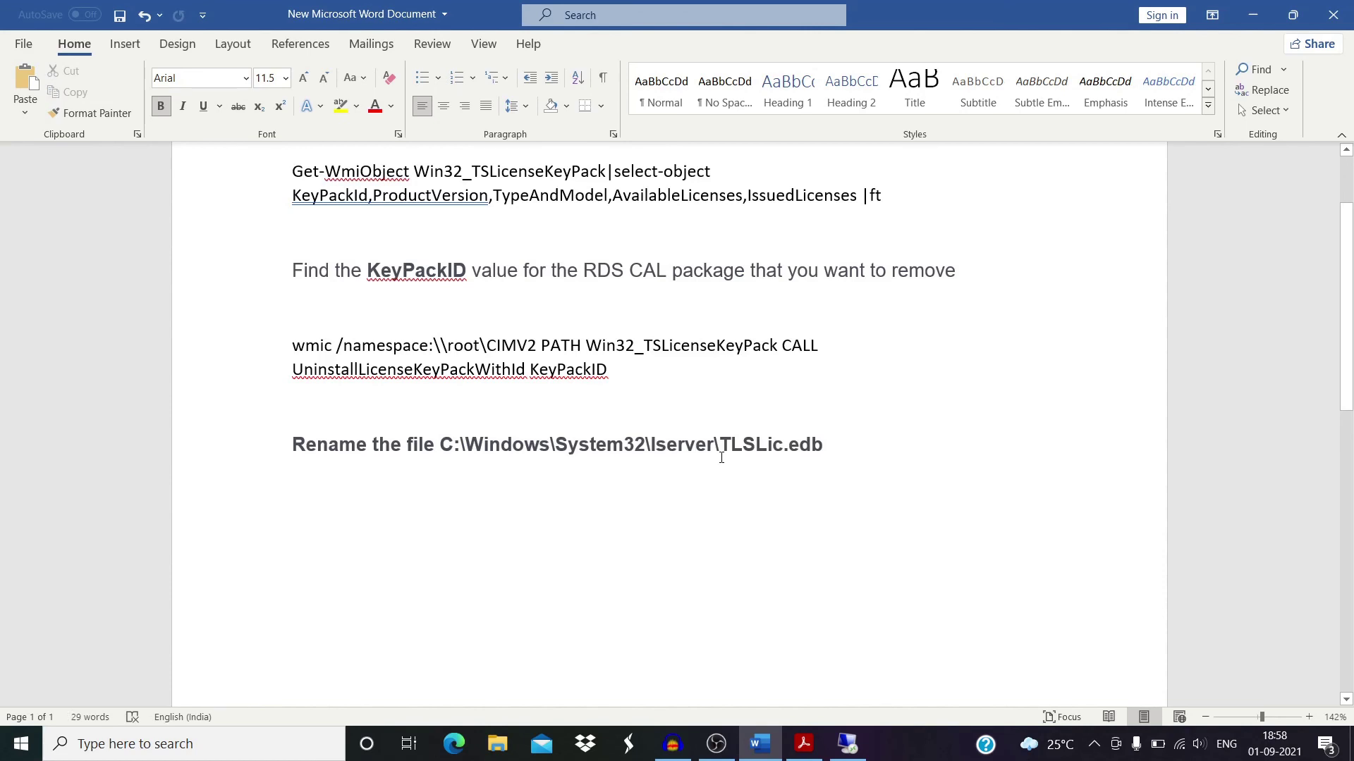
drag(719, 446, 823, 445)
click(824, 450)
click(1254, 17)
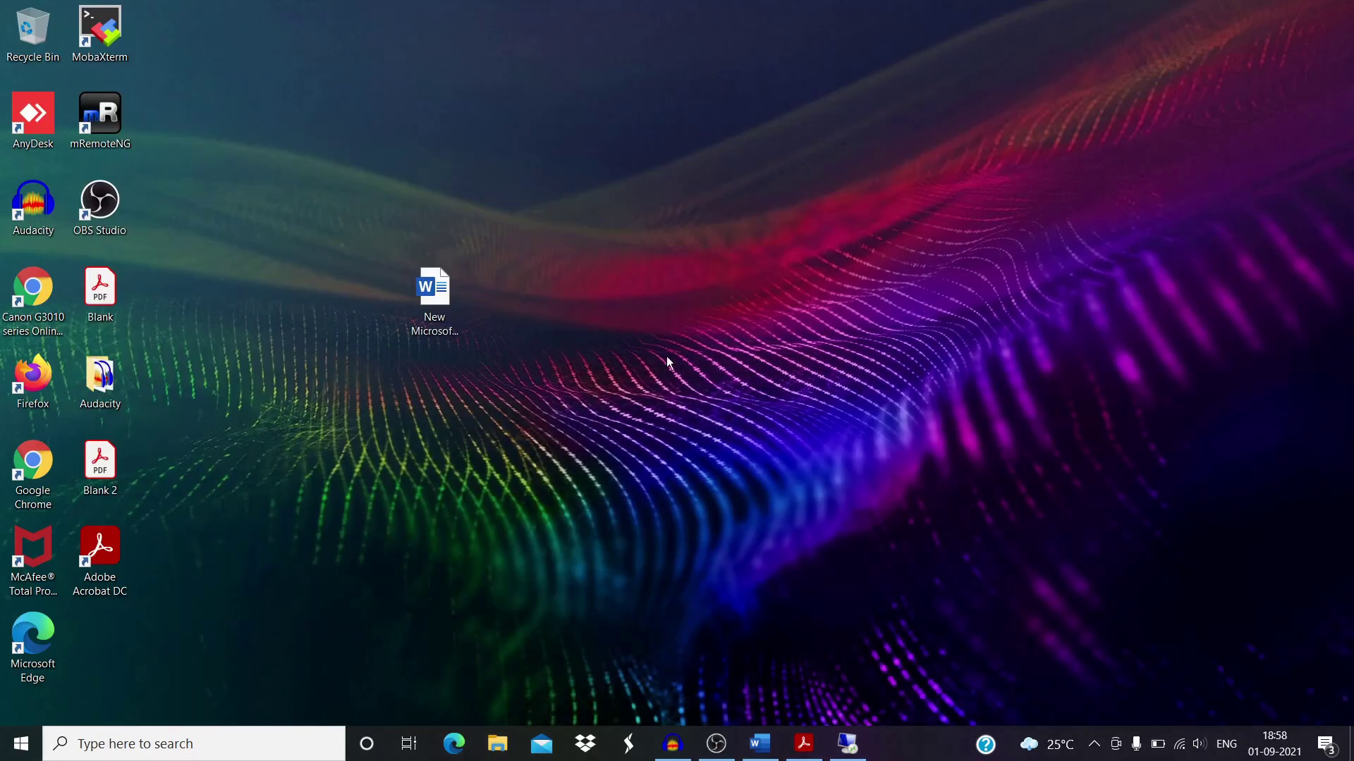